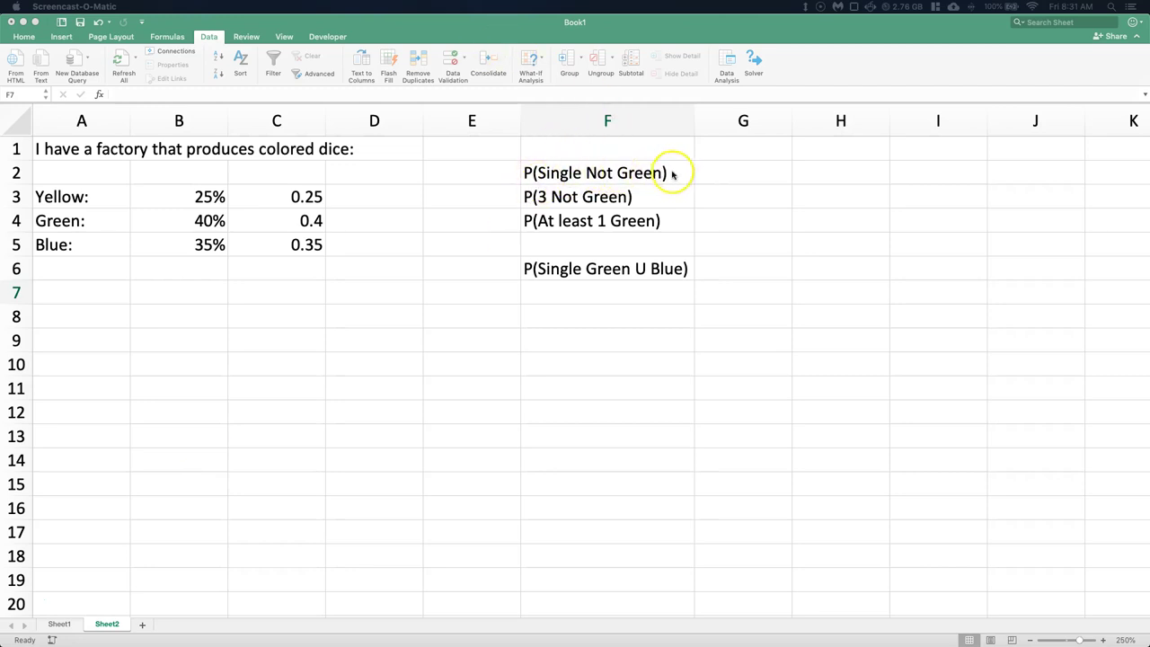
- Extend the label in F2 to read "P(Single Not Green)=P(GreenC)"
{"action": "left_click", "coordinate": [710, 174]}
{"action": "double_click", "coordinate": [682, 171]}
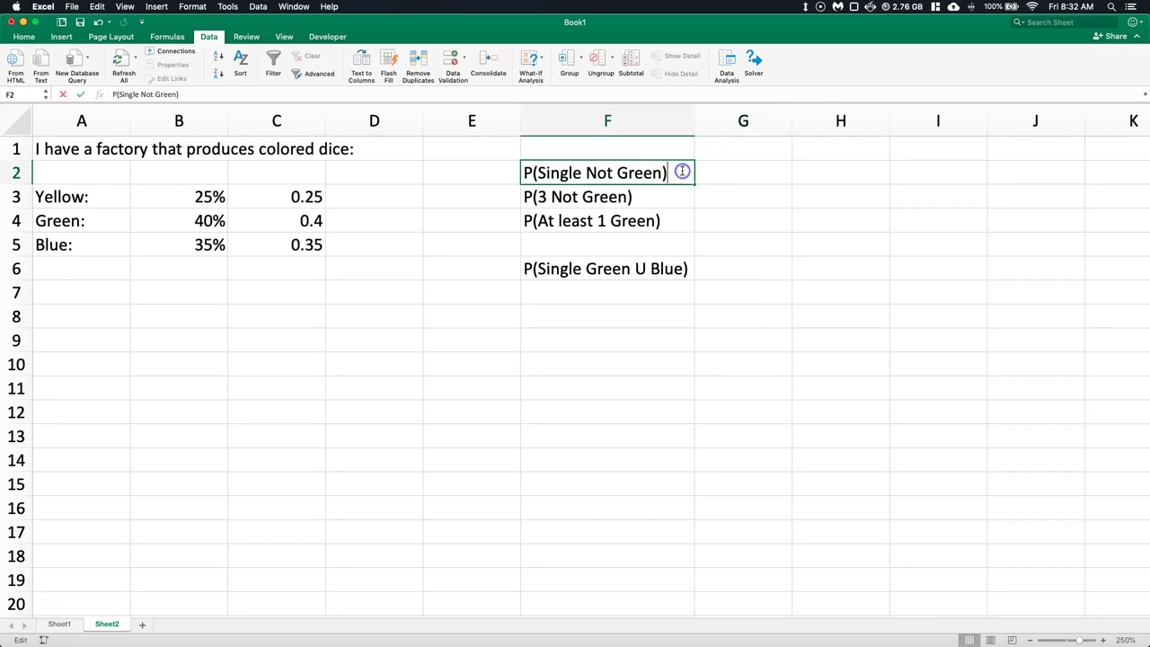
{"action": "type", "text": "="}
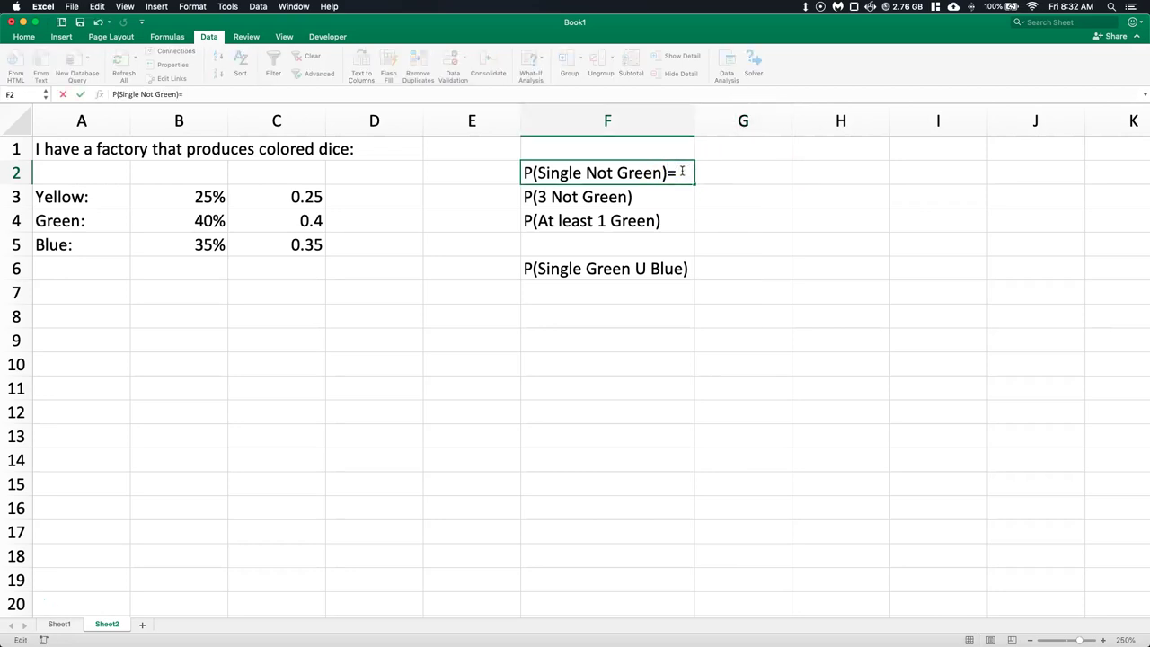
{"action": "type", "text": "P(Green"}
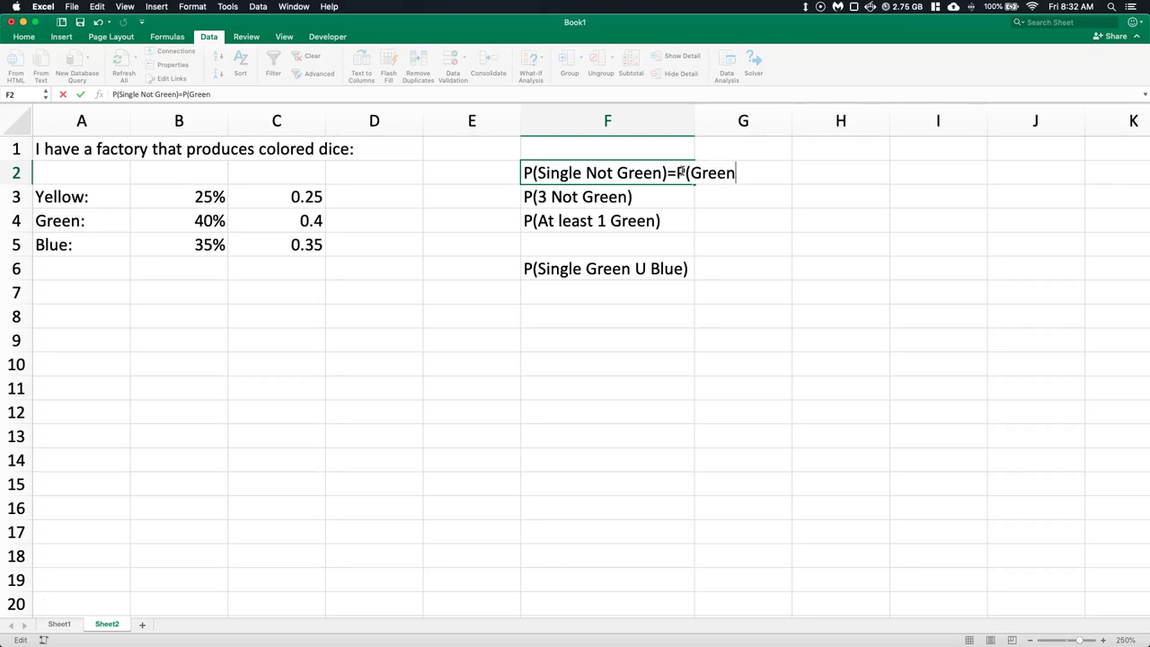
{"action": "type", "text": "^C)"}
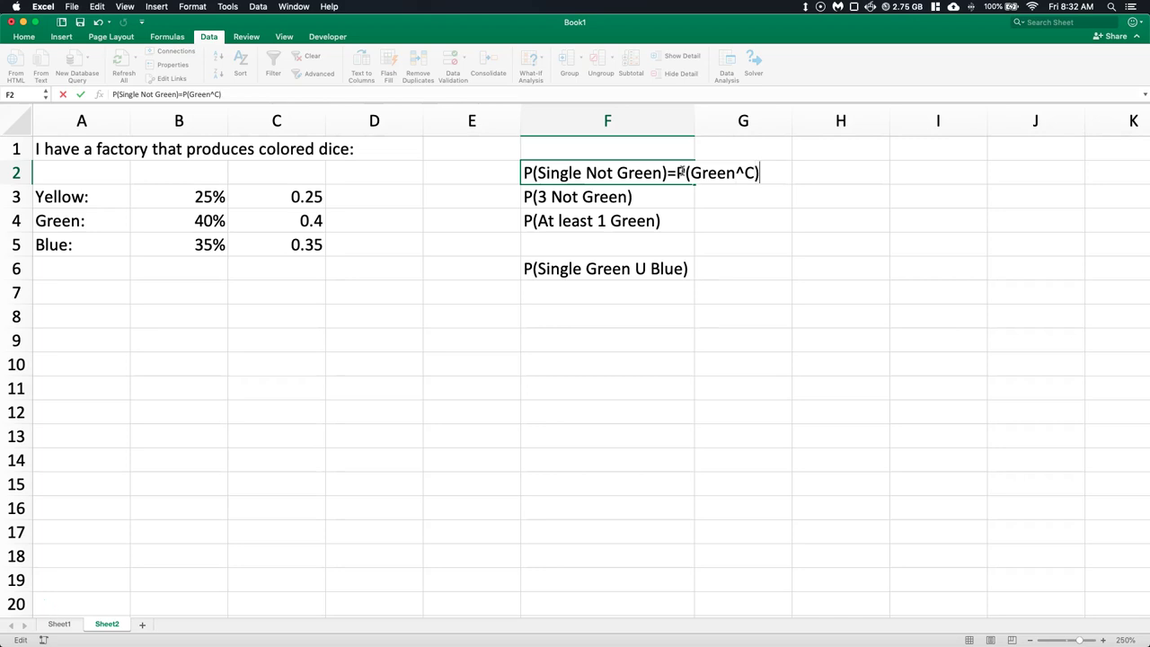
{"action": "left_click", "coordinate": [745, 173]}
{"action": "key", "text": "BackSpace"}
- Format only the letter C in the F2 label as superscript to denote the complement of Green
{"action": "left_click_drag", "start_coordinate": [735, 173], "coordinate": [747, 174]}
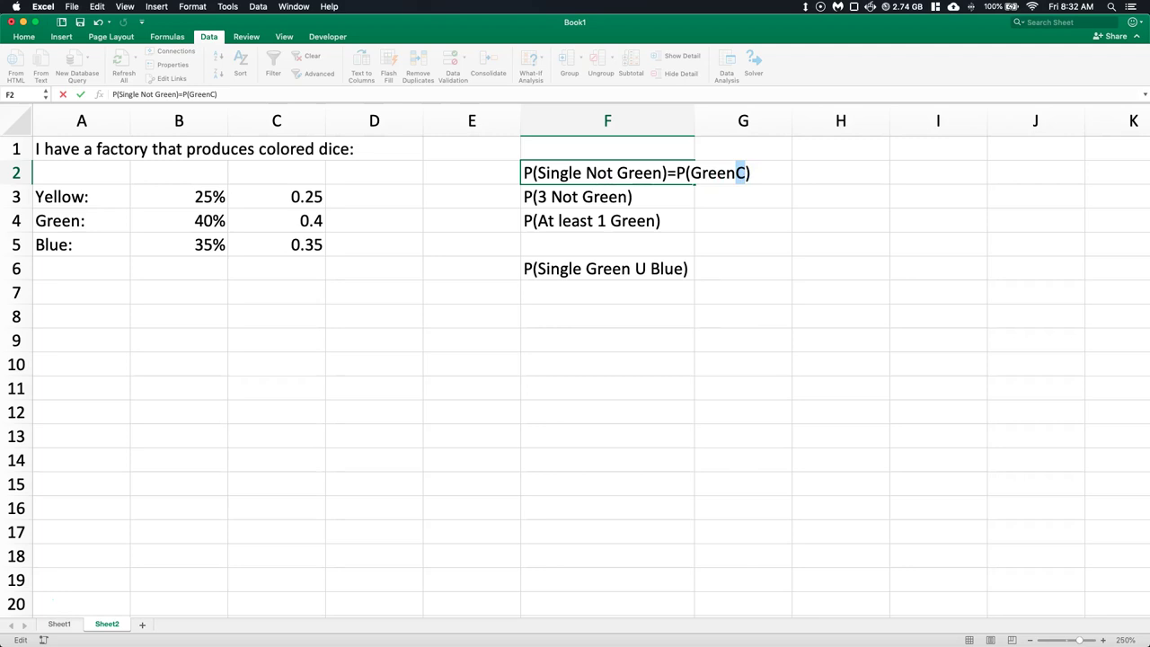
{"action": "left_click", "coordinate": [30, 38]}
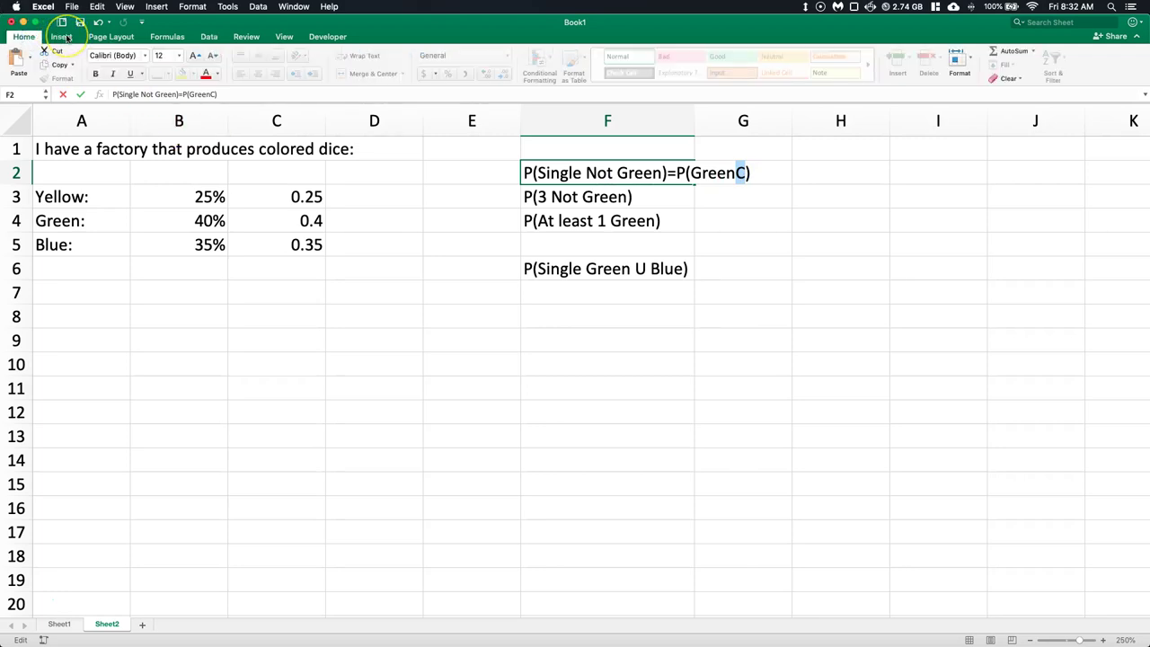
{"action": "left_click", "coordinate": [164, 38]}
{"action": "left_click", "coordinate": [56, 36]}
{"action": "left_click", "coordinate": [164, 37]}
{"action": "left_click", "coordinate": [60, 36]}
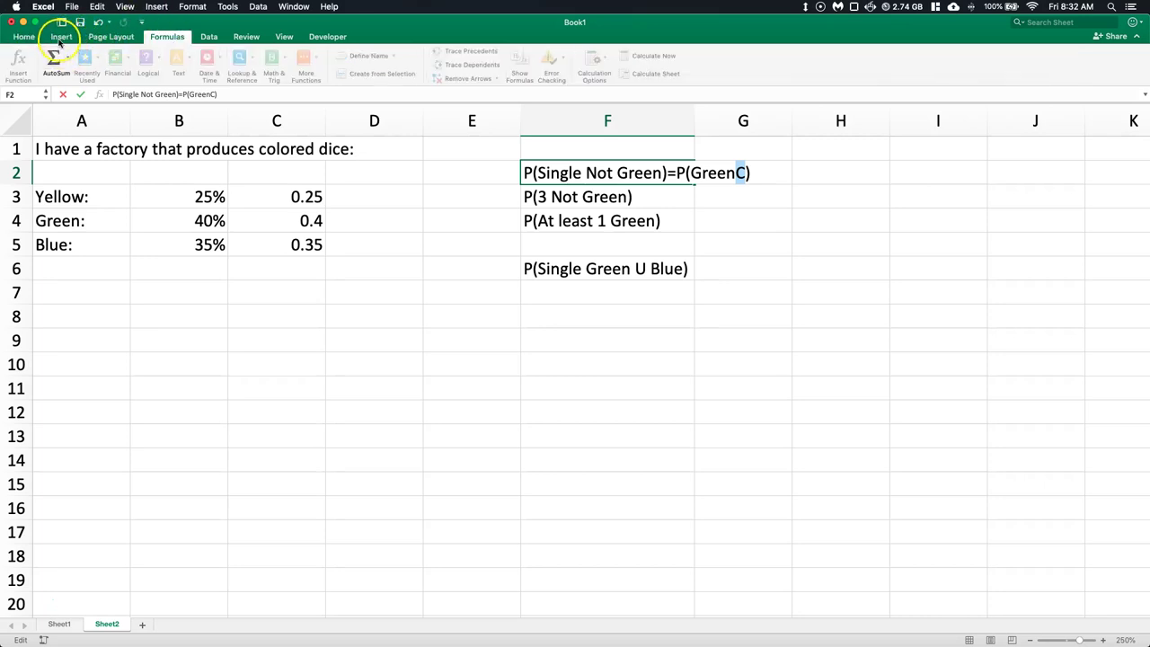
{"action": "left_click", "coordinate": [24, 37]}
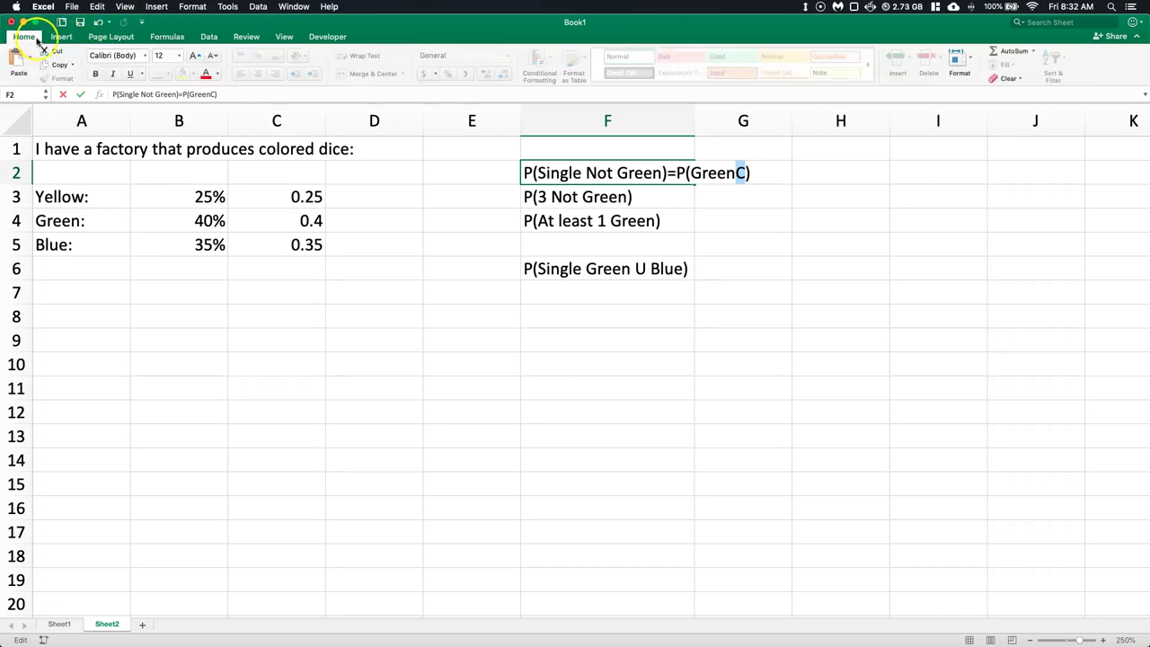
{"action": "left_click", "coordinate": [965, 63]}
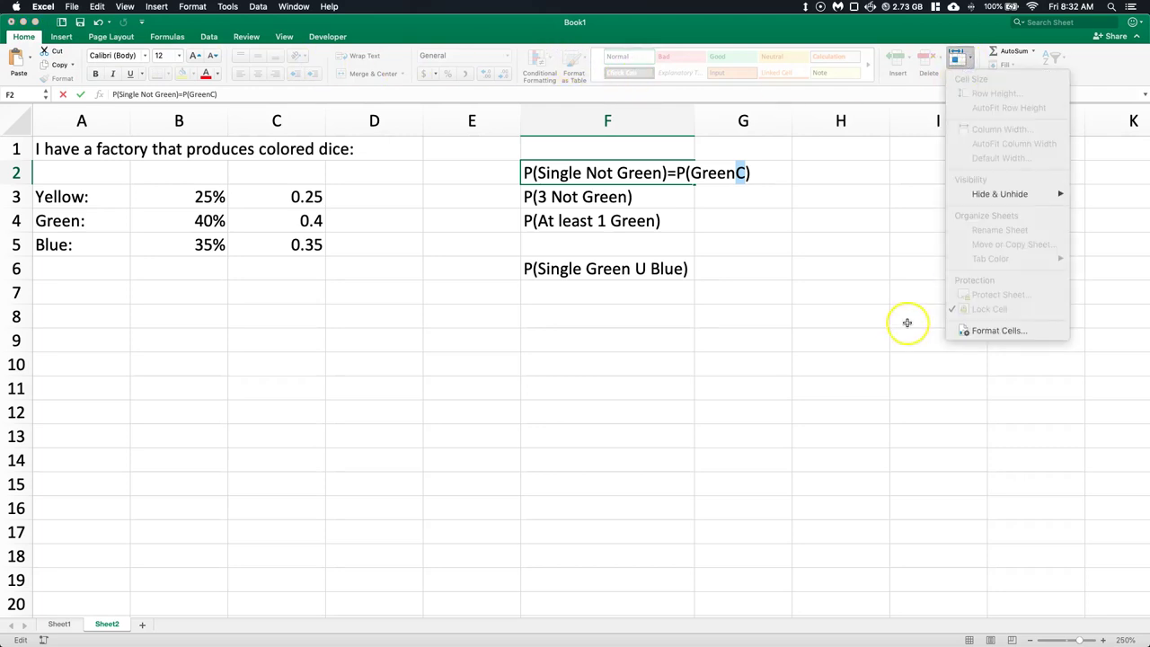
{"action": "left_click", "coordinate": [984, 332]}
{"action": "left_click", "coordinate": [427, 305]}
{"action": "left_click", "coordinate": [735, 418]}
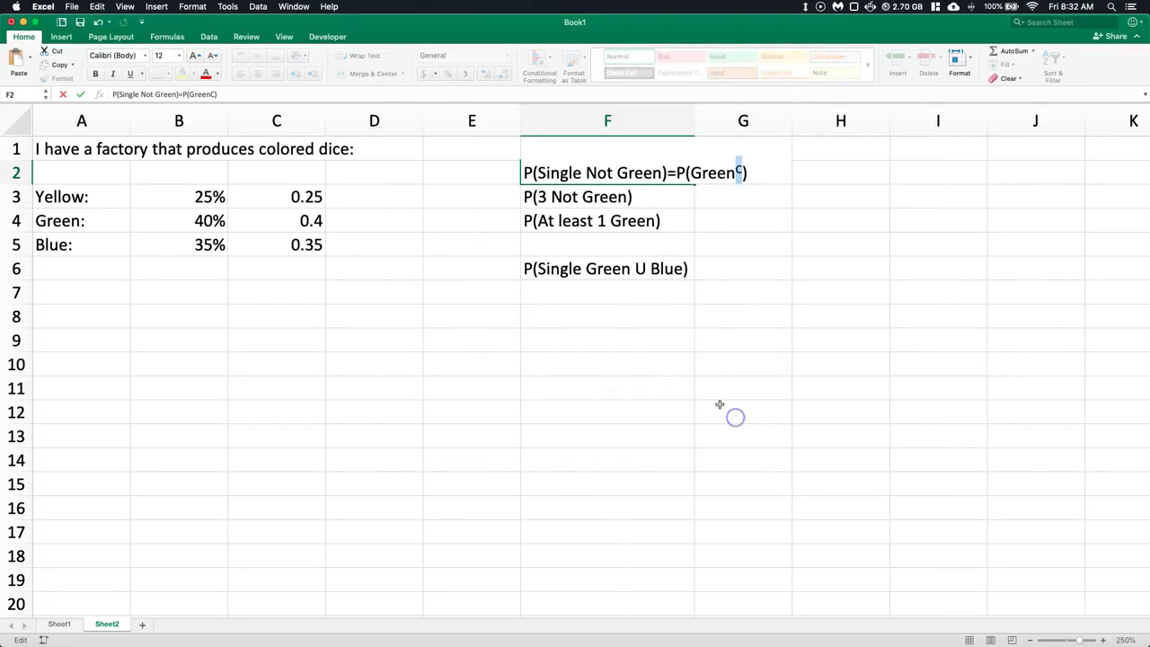
{"action": "left_click", "coordinate": [798, 195]}
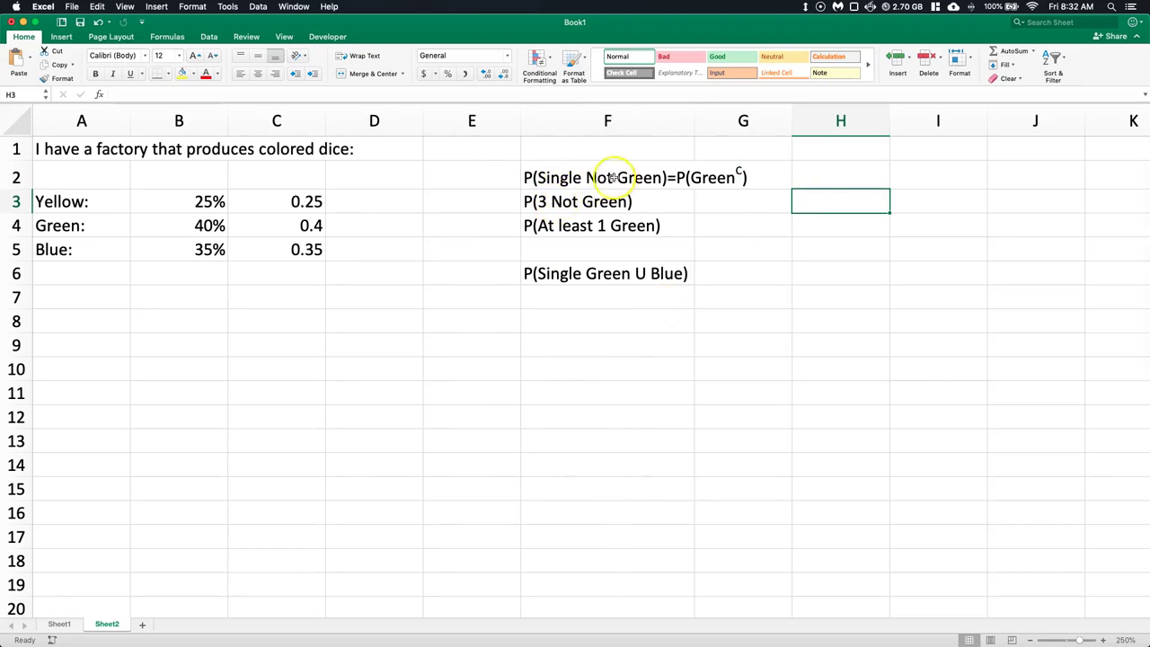
- Append "=1-P(Green)" to the end of the F2 label
{"action": "double_click", "coordinate": [676, 177]}
{"action": "left_click", "coordinate": [765, 173]}
{"action": "type", "text": "=1-"}
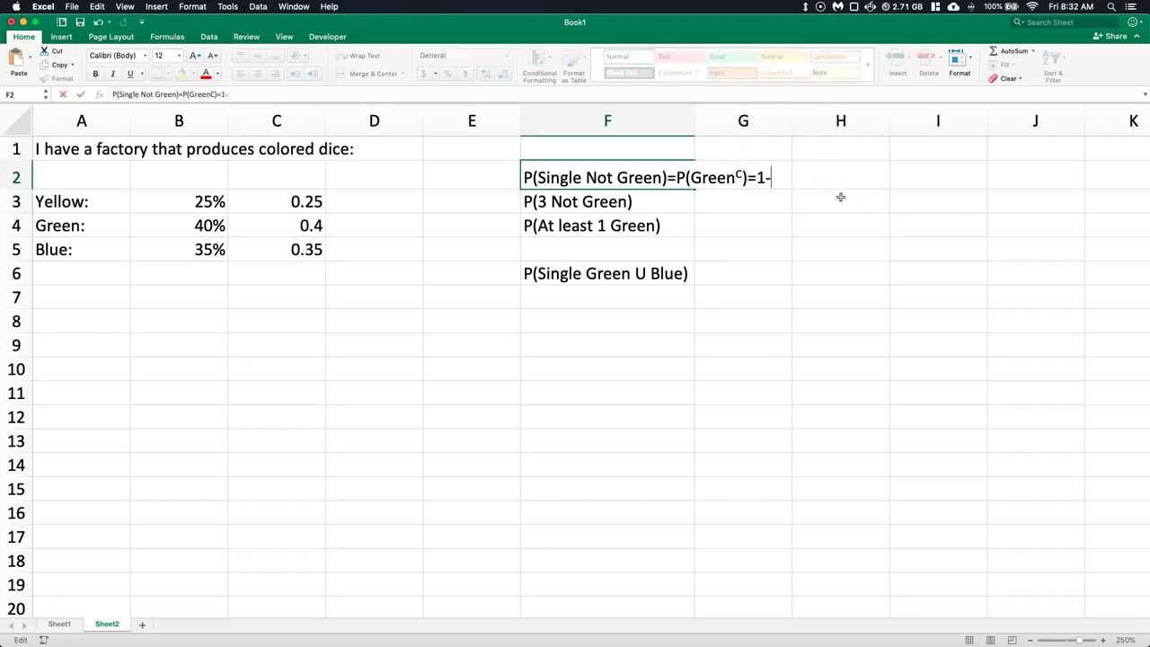
{"action": "type", "text": "P(Green)"}
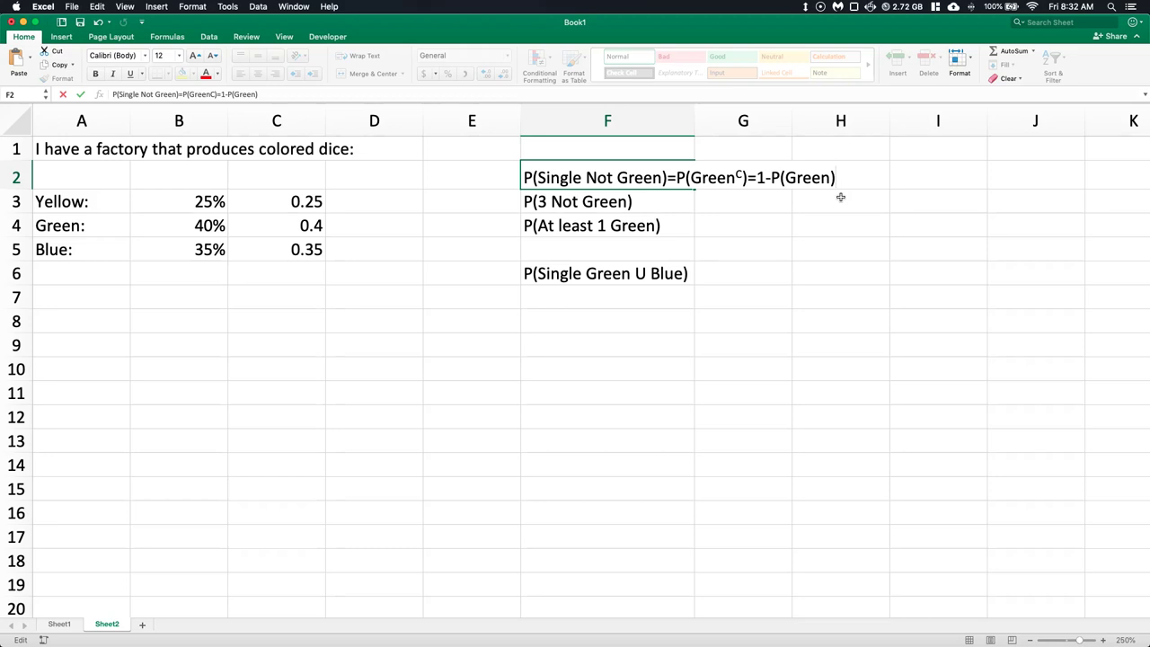
{"action": "left_click", "coordinate": [855, 194]}
- Calculate the single-not-green probability in I2 with the formula =1-.4
{"action": "left_click", "coordinate": [905, 180]}
{"action": "double_click", "coordinate": [904, 181]}
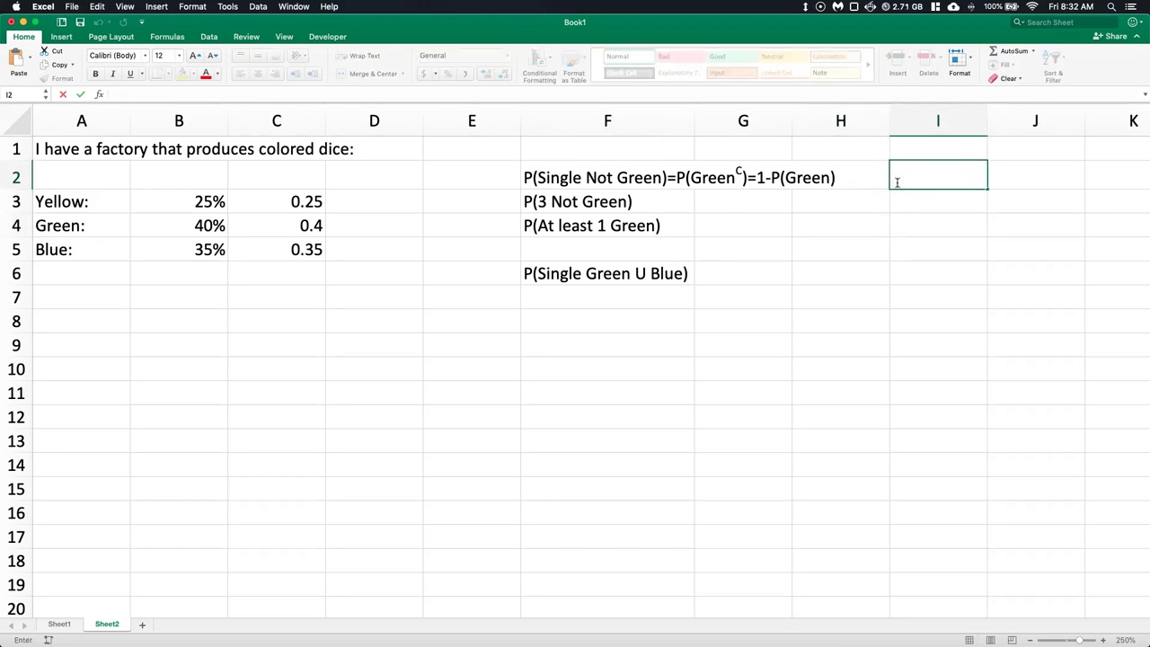
{"action": "type", "text": "=1-"}
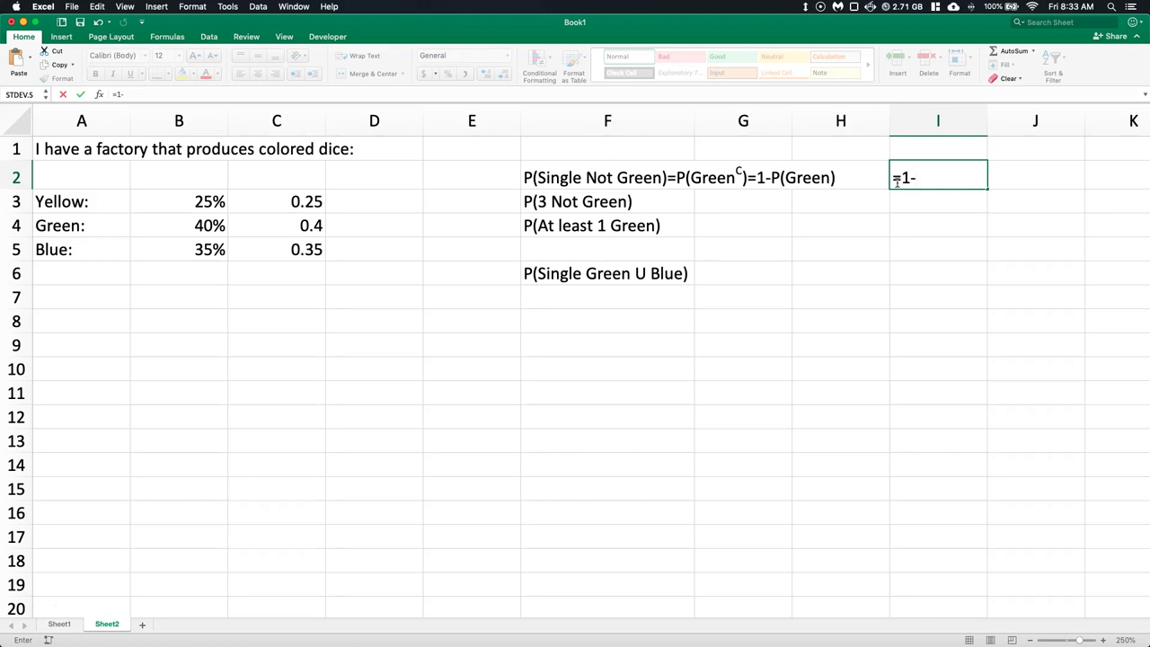
{"action": "type", "text": ".4"}
{"action": "key", "text": "Return"}
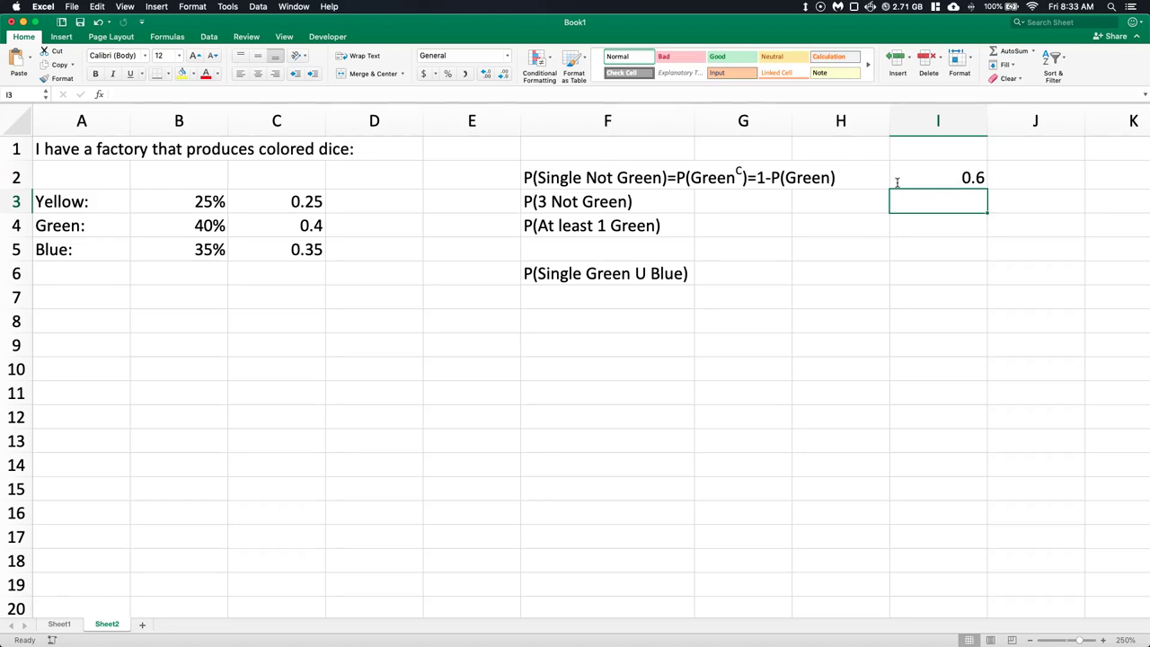
- Extend the label in F3 to read "P(3 Not Green)=P(SNG)*P(SNG)*P(SNG)", reusing the P(SNG) text for each factor
{"action": "left_click", "coordinate": [612, 204]}
{"action": "double_click", "coordinate": [646, 201]}
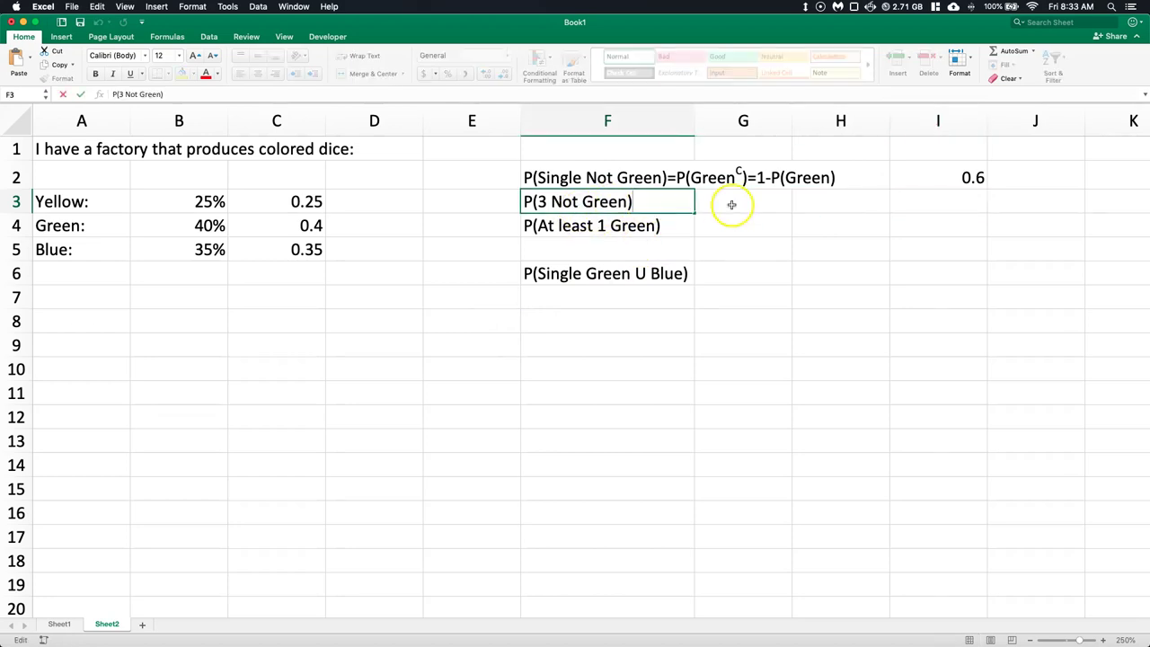
{"action": "type", "text": "="}
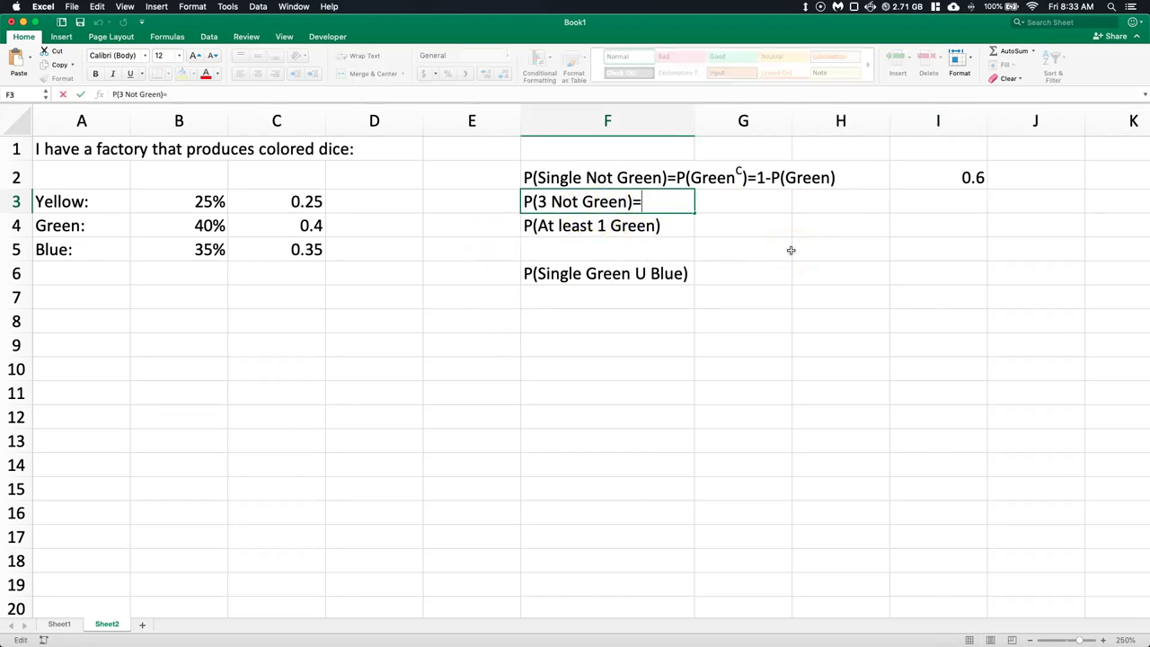
{"action": "type", "text": "P(SNG)*"}
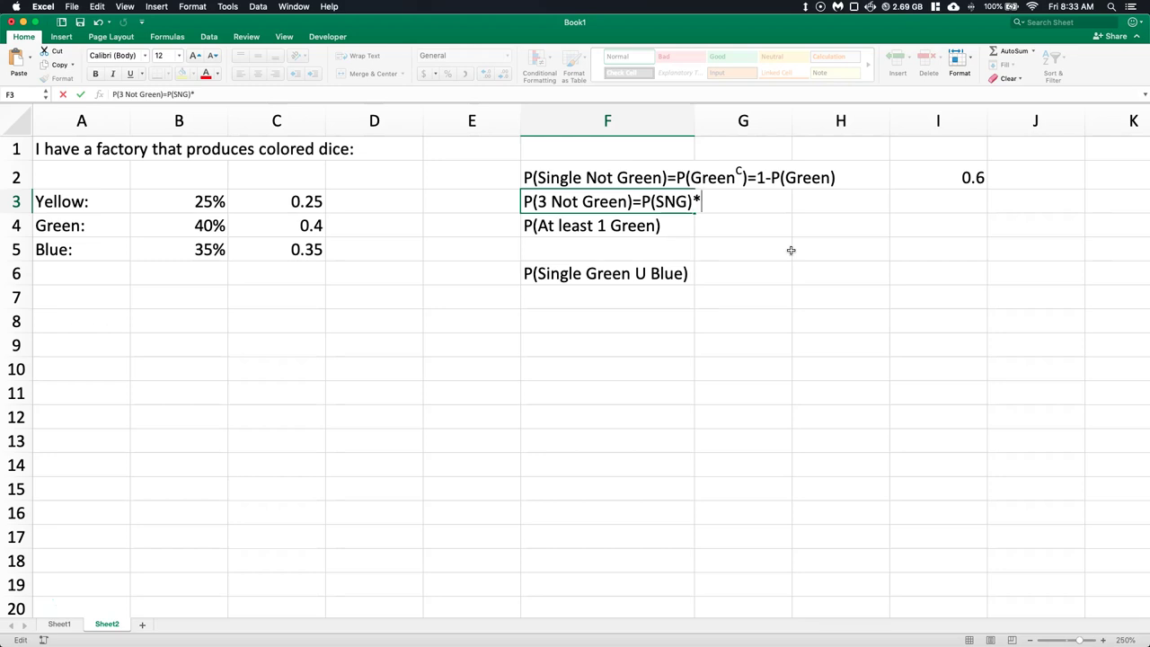
{"action": "left_click_drag", "start_coordinate": [641, 201], "coordinate": [691, 203]}
{"action": "key", "text": "super+c"}
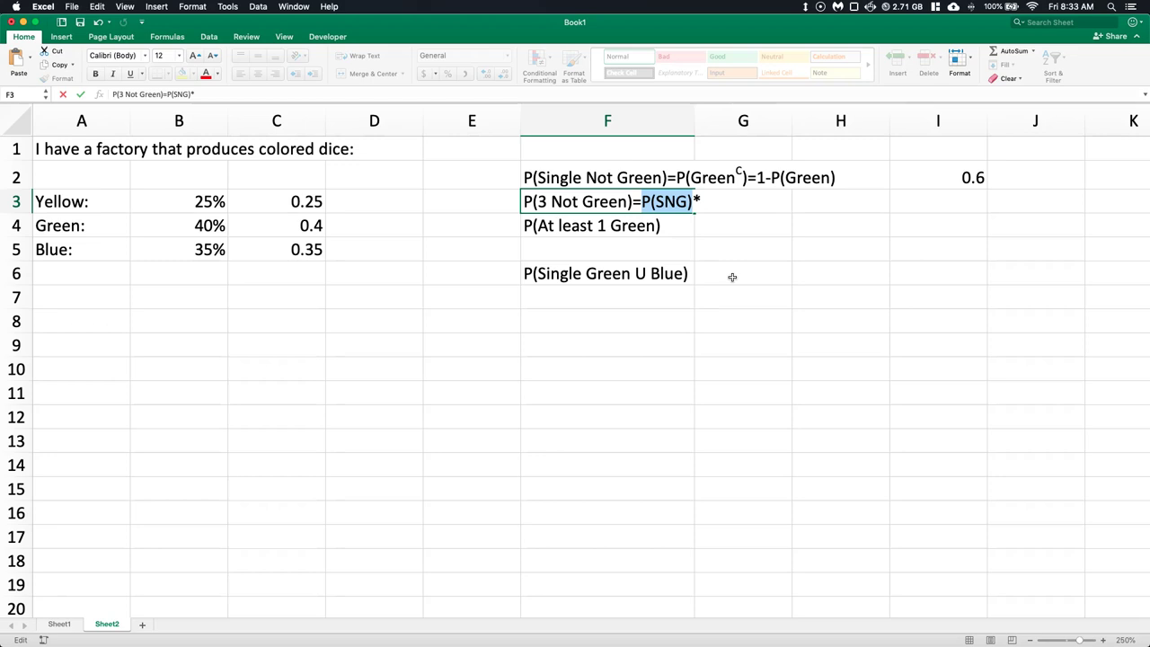
{"action": "left_click", "coordinate": [710, 203]}
{"action": "key", "text": "super+v"}
{"action": "type", "text": "*"}
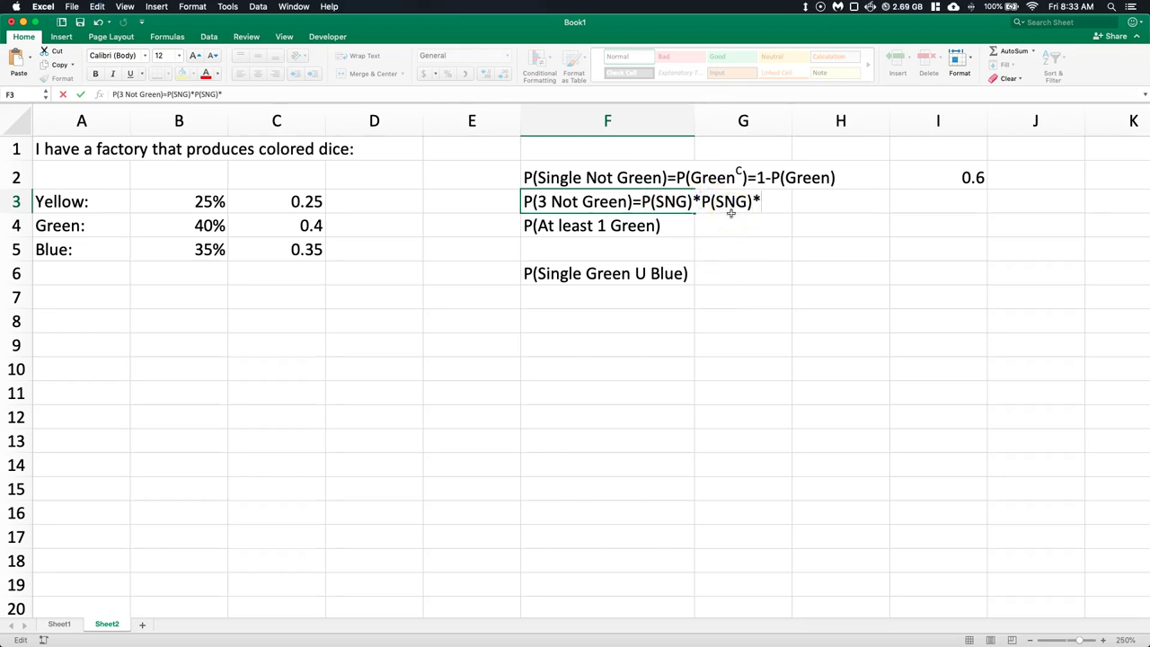
{"action": "key", "text": "super+v"}
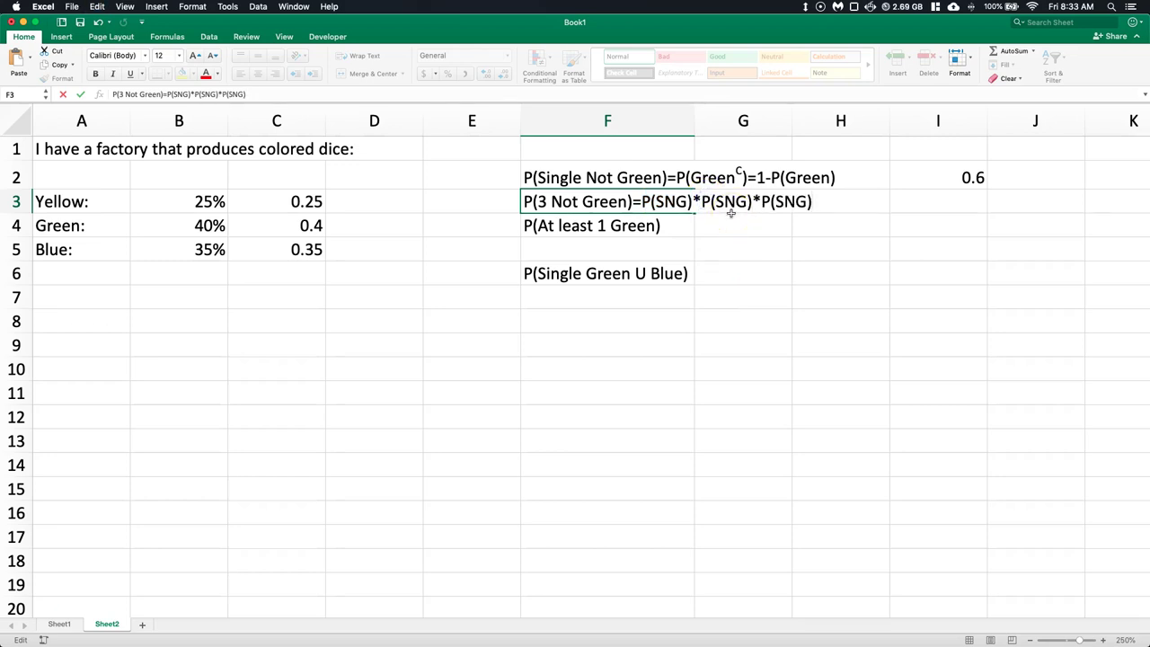
- Calculate the probability of three not green in I3 with =I2*I2*I2 and review the formula
{"action": "left_click", "coordinate": [923, 199]}
{"action": "type", "text": "="}
{"action": "left_click", "coordinate": [955, 177]}
{"action": "type", "text": "*"}
{"action": "left_click", "coordinate": [956, 176]}
{"action": "type", "text": "*"}
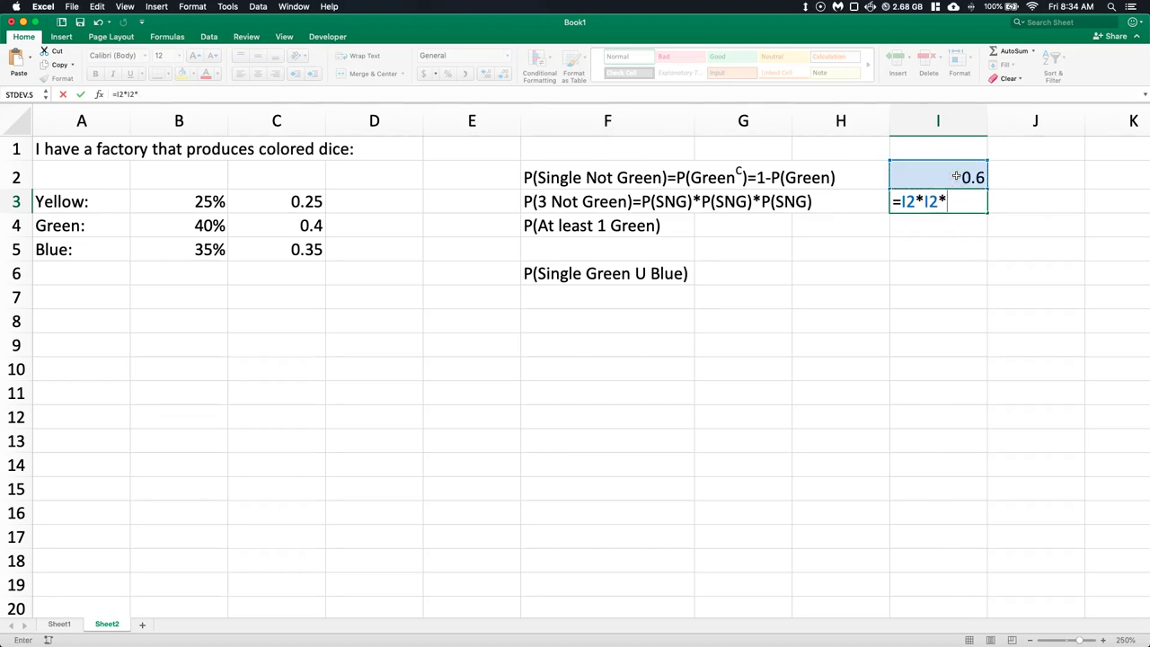
{"action": "left_click", "coordinate": [956, 176]}
{"action": "key", "text": "Return"}
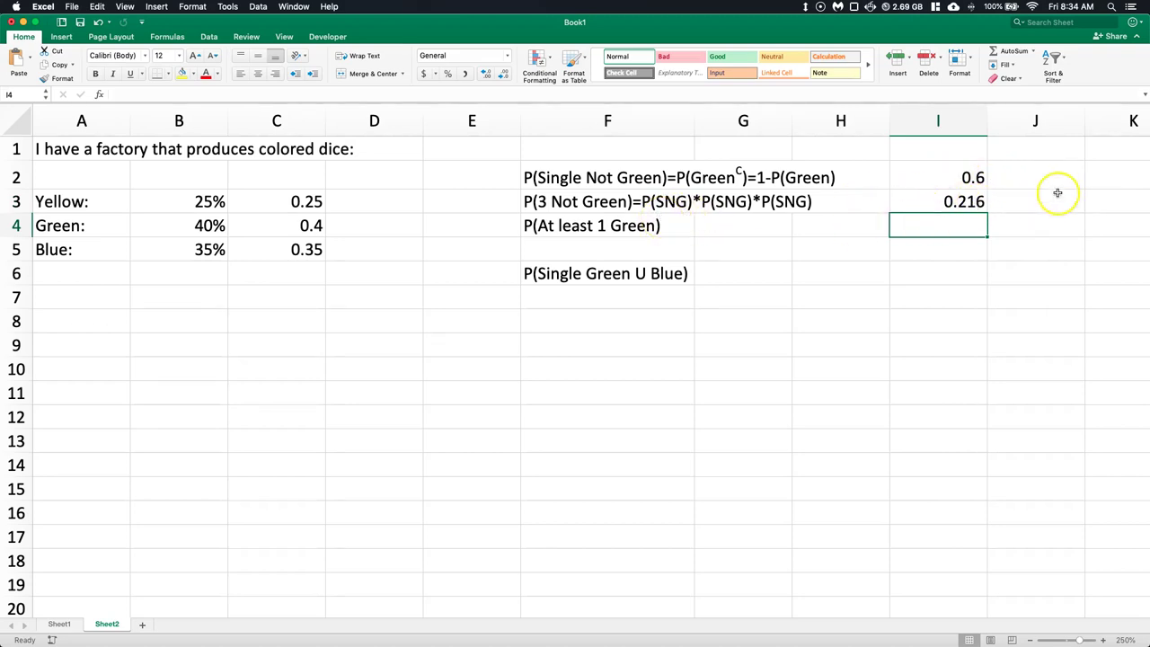
{"action": "double_click", "coordinate": [962, 202]}
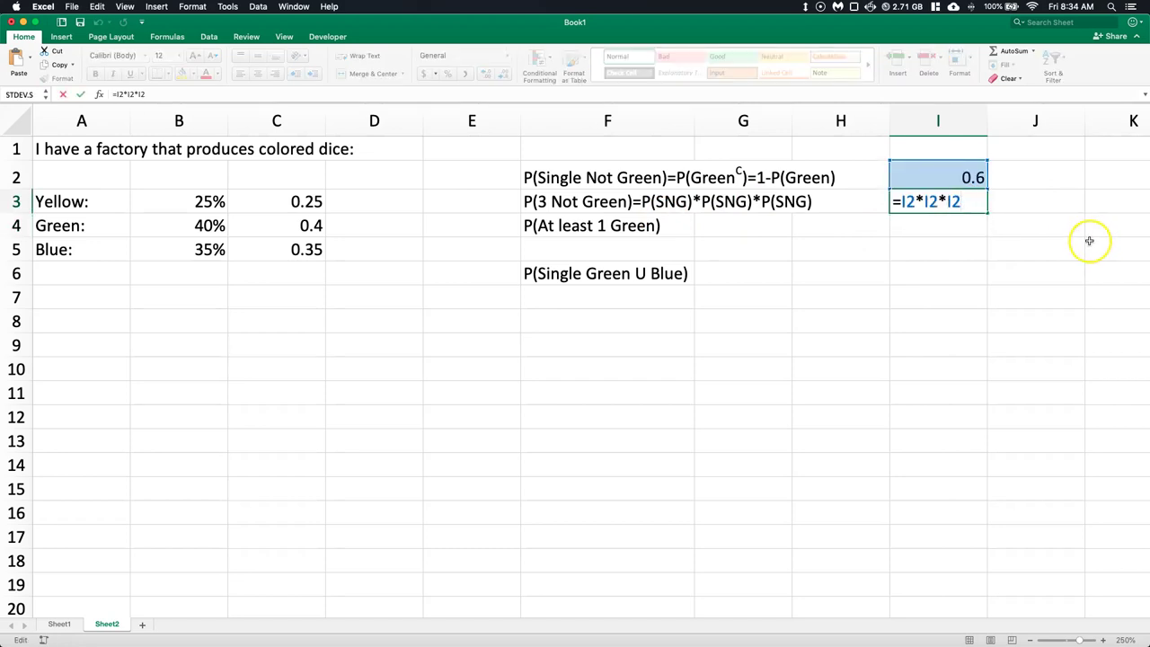
{"action": "key", "text": "Return"}
{"action": "left_click", "coordinate": [938, 171]}
{"action": "left_click", "coordinate": [950, 201]}
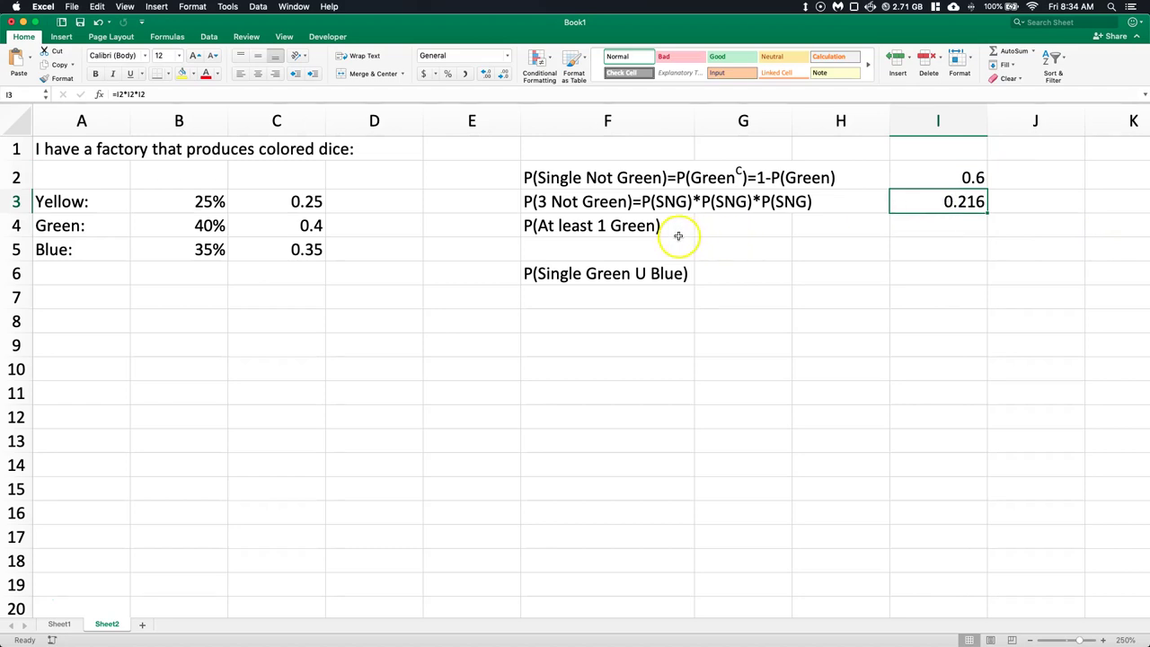
- Change the label in F4 to "P(At least 1 Green of 3)"
{"action": "left_click", "coordinate": [600, 226]}
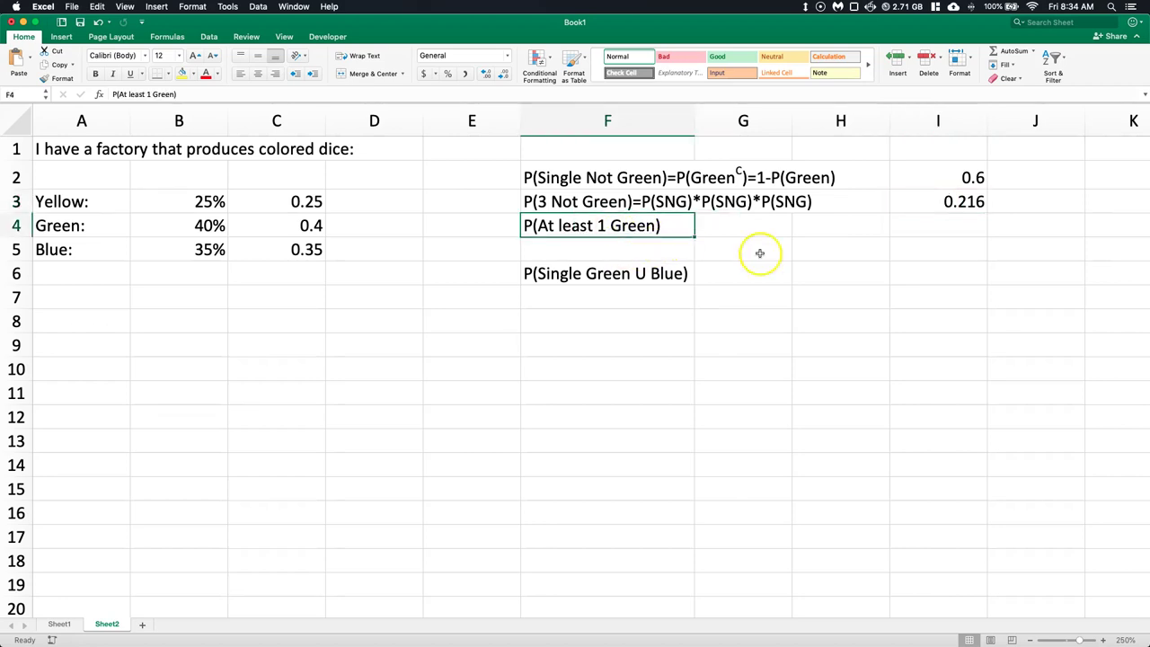
{"action": "double_click", "coordinate": [659, 226]}
{"action": "type", "text": "of 3"}
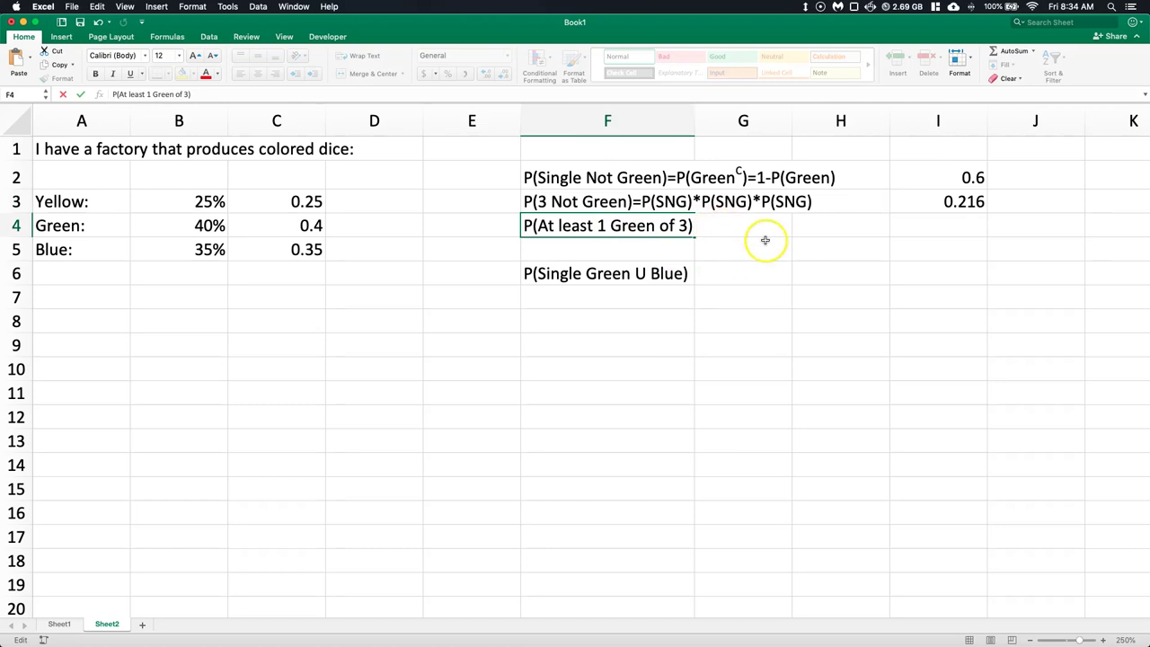
{"action": "left_click", "coordinate": [765, 240]}
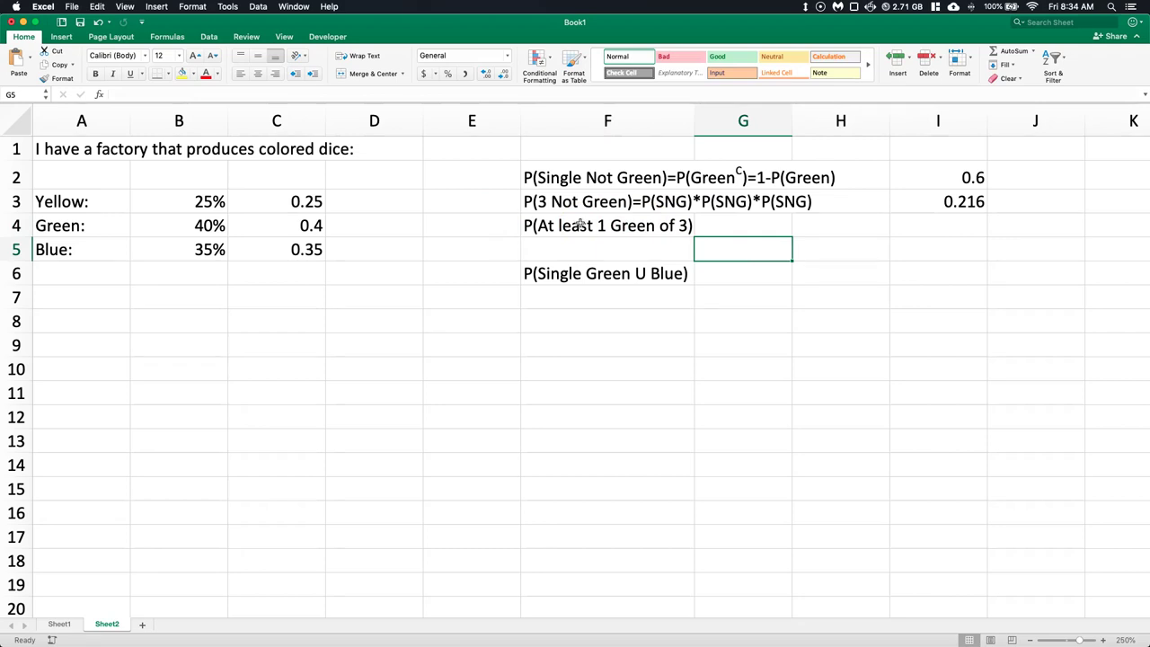
- Enter the label "P(Green)" in F1 above the other probability labels
{"action": "left_click", "coordinate": [531, 147]}
{"action": "type", "text": "P(Gre"}
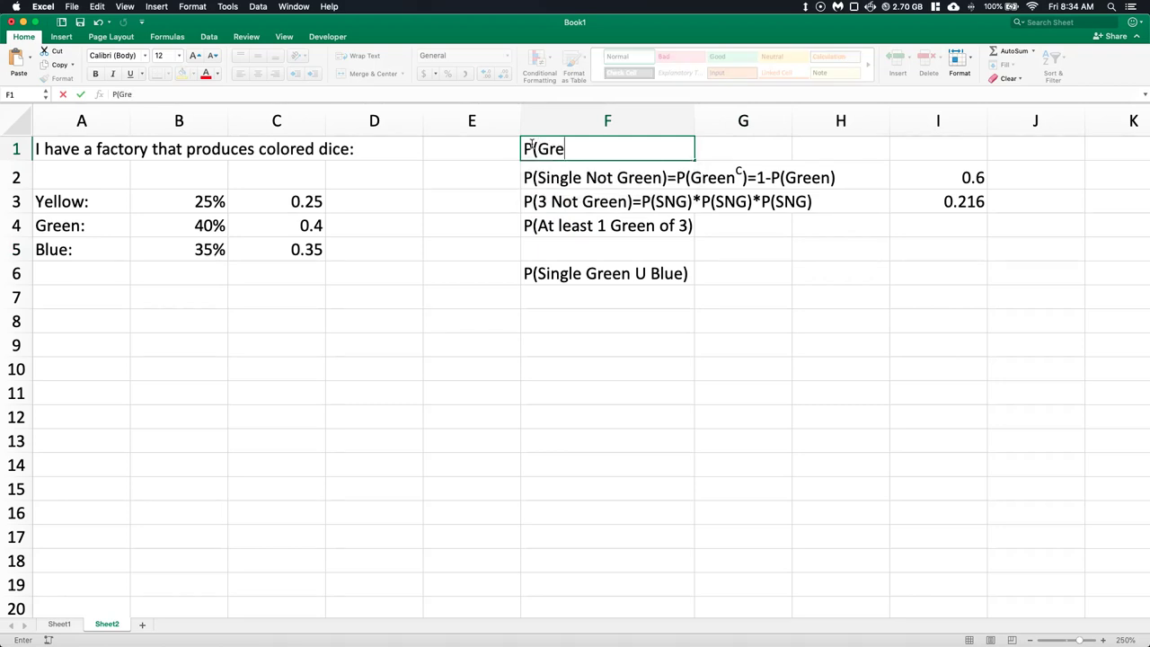
{"action": "key", "text": "BackSpace"}
{"action": "type", "text": "een)"}
{"action": "left_click", "coordinate": [667, 146]}
{"action": "left_click", "coordinate": [724, 147]}
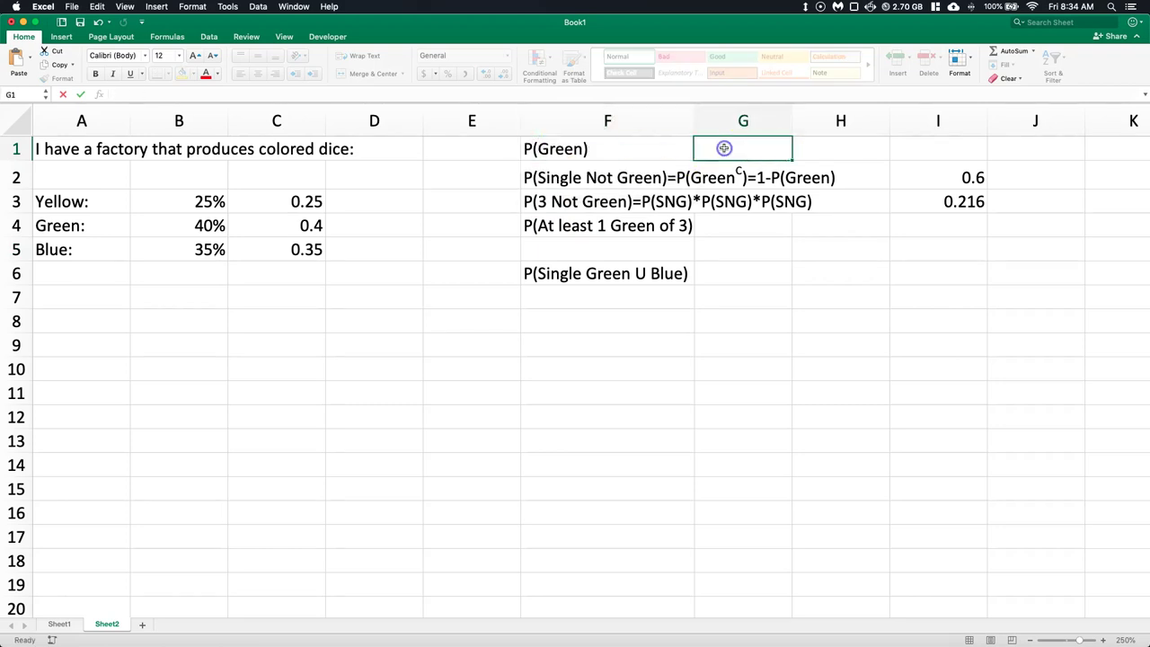
- Link I1 to the decimal probability of green with the formula =C4
{"action": "left_click", "coordinate": [918, 153]}
{"action": "type", "text": "="}
{"action": "left_click", "coordinate": [311, 226]}
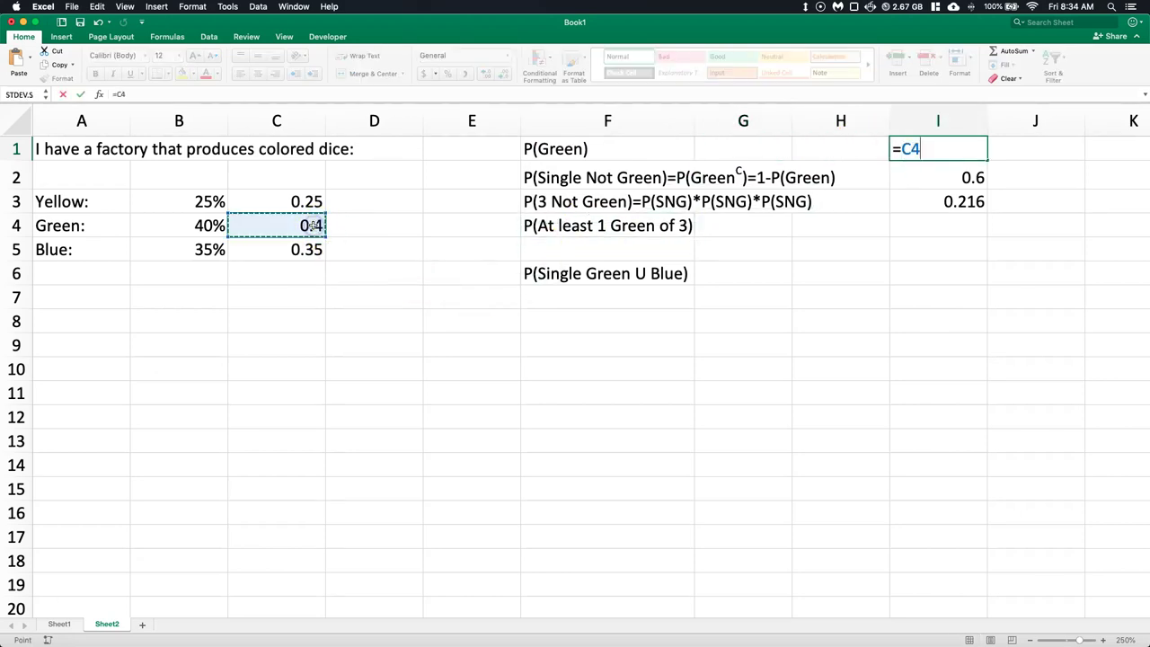
{"action": "key", "text": "Return"}
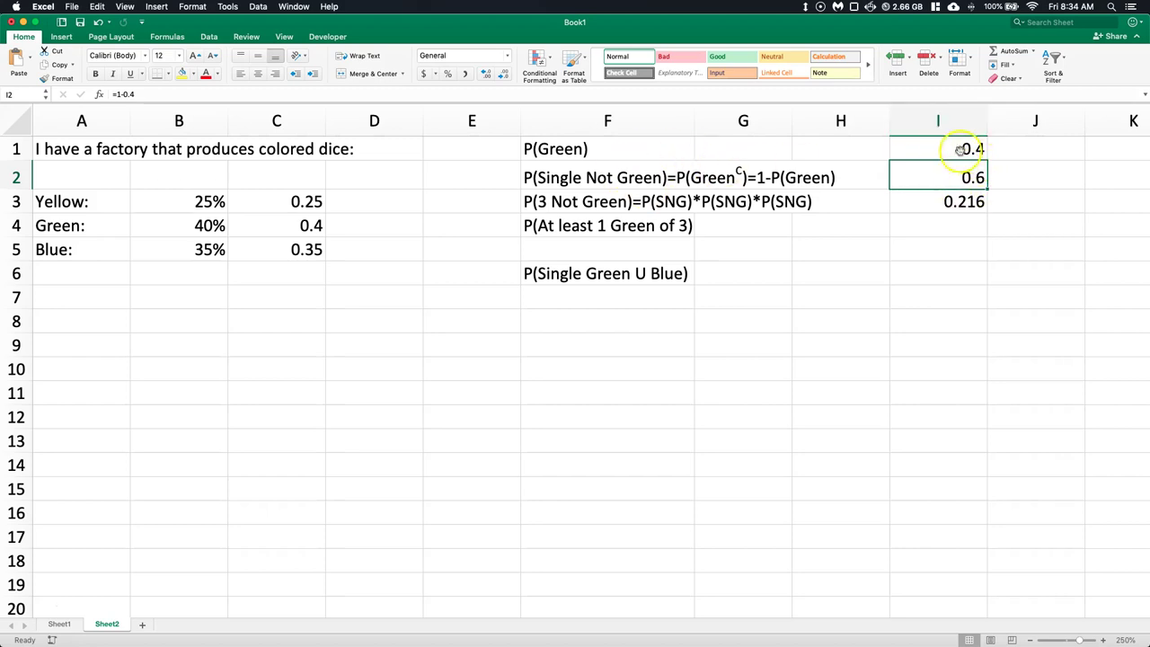
- Replace the fixed 0.4 in I2 with a reference to the green probability, making the formula =1-I1
{"action": "double_click", "coordinate": [945, 177]}
{"action": "key", "text": "Return"}
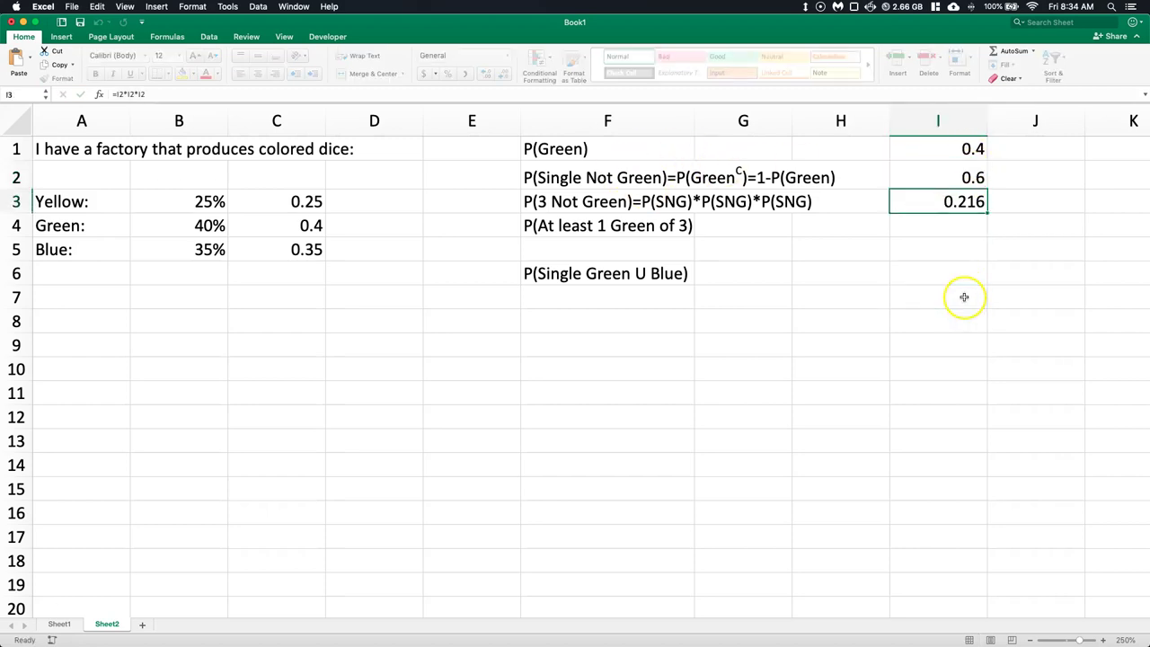
{"action": "double_click", "coordinate": [950, 175]}
{"action": "left_click_drag", "start_coordinate": [942, 177], "coordinate": [916, 177]}
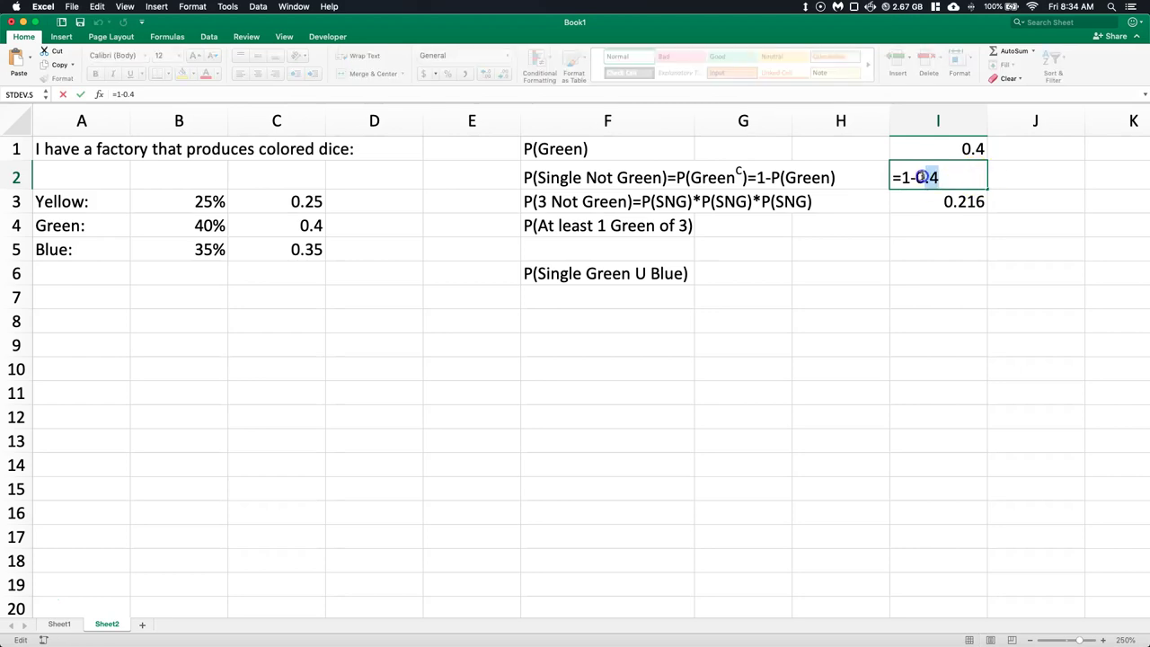
{"action": "key", "text": "BackSpace"}
{"action": "left_click", "coordinate": [958, 146]}
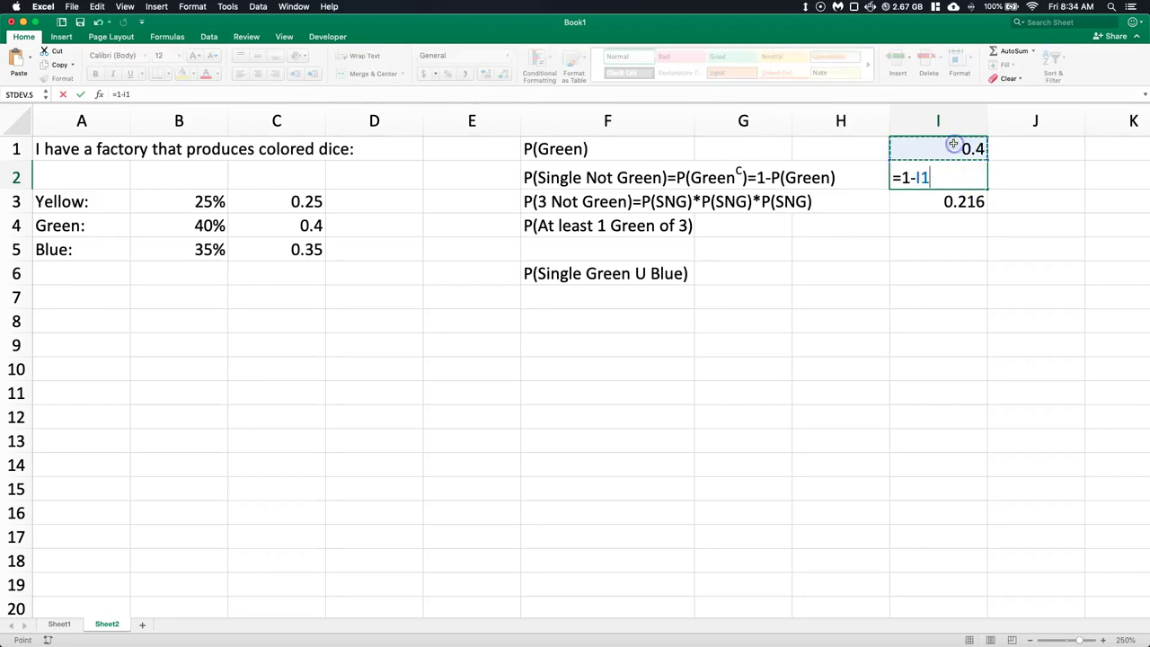
{"action": "key", "text": "Return"}
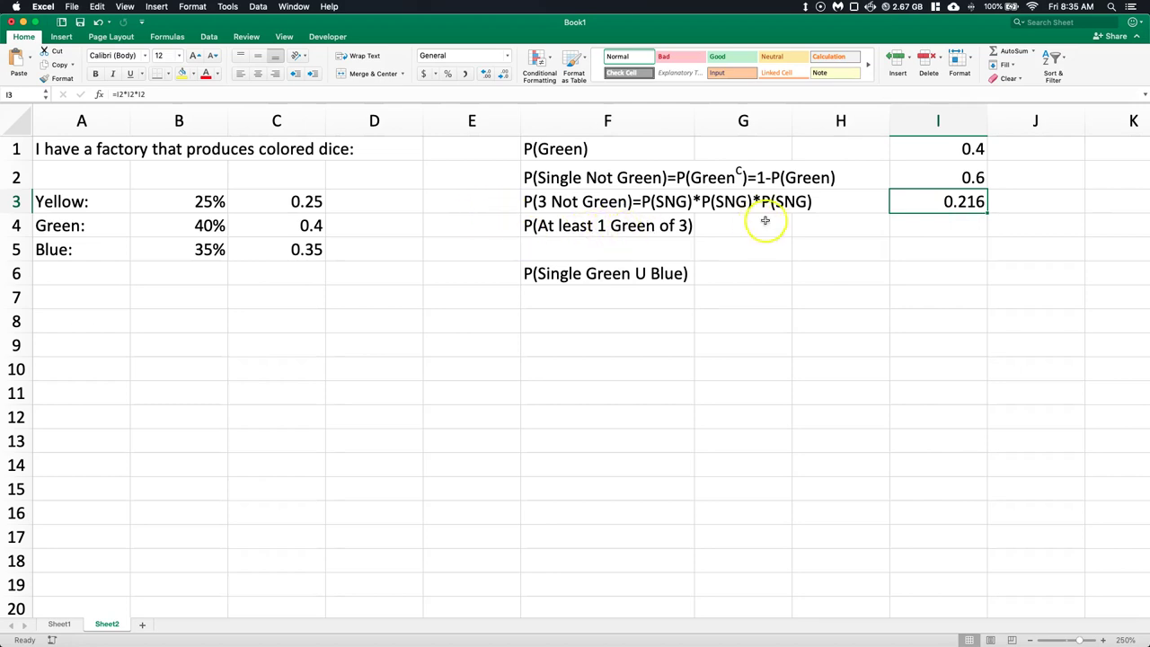
- Extend the label in F4 to "P(At least 1 Green of 3)=1-P(3 Not Green)"
{"action": "left_click", "coordinate": [702, 225]}
{"action": "left_click", "coordinate": [689, 227]}
{"action": "double_click", "coordinate": [689, 226]}
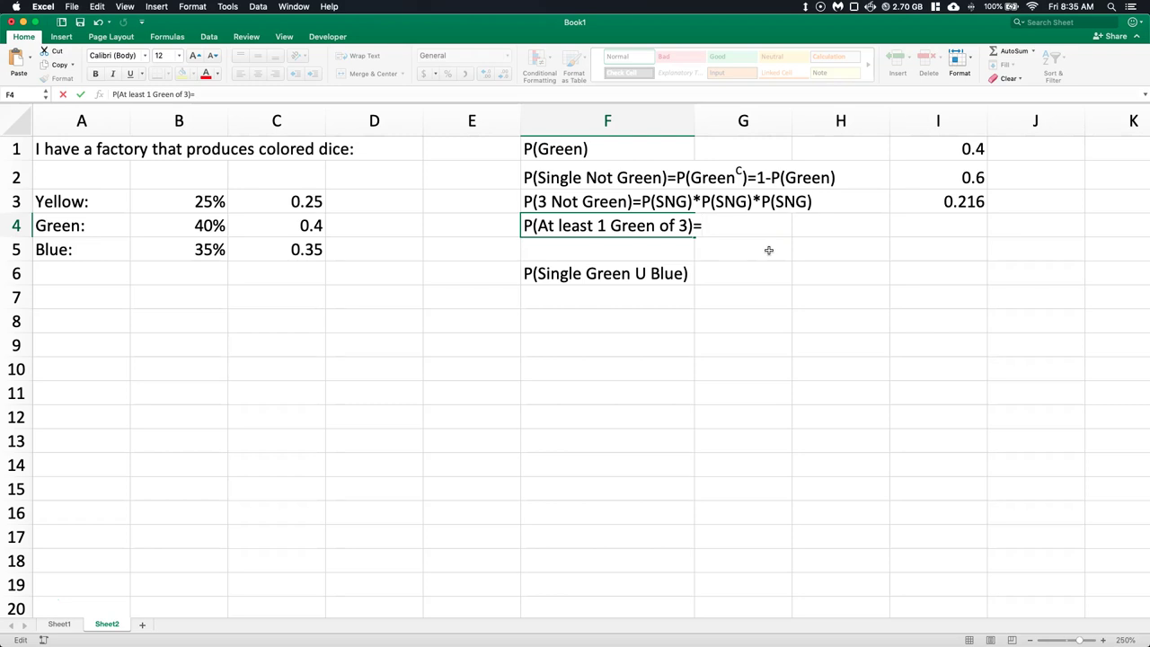
{"action": "type", "text": "1-P(3 Not Green"}
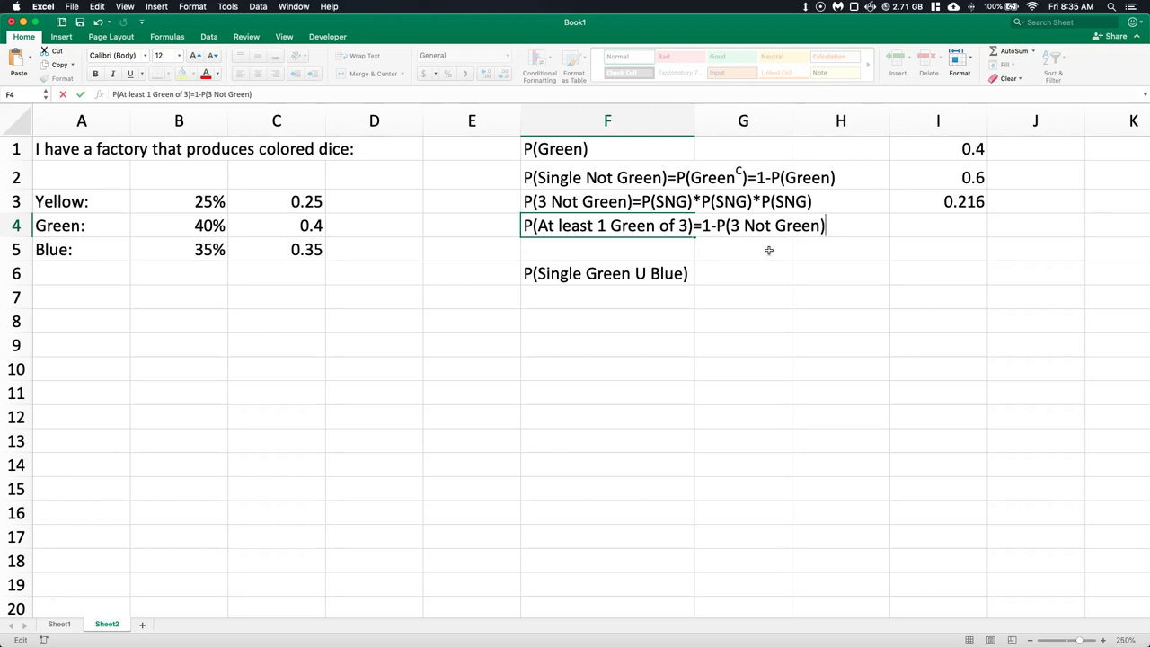
- Calculate the probability of at least one green of three in I4 with the formula =1-I3
{"action": "left_click", "coordinate": [903, 224]}
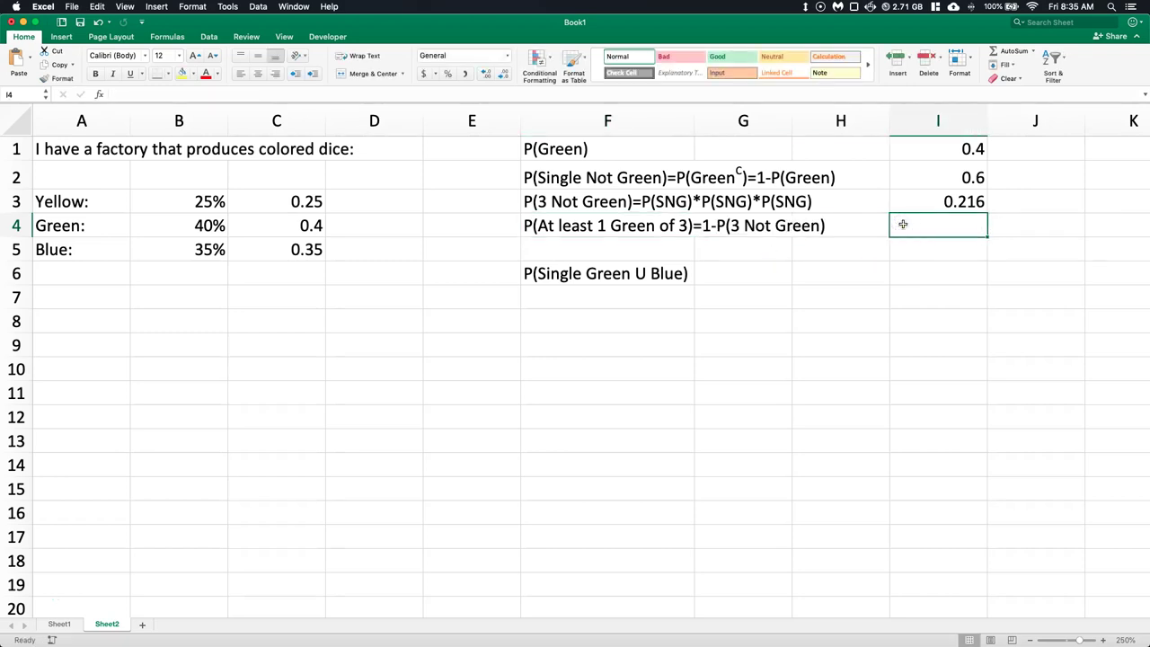
{"action": "type", "text": "=1-"}
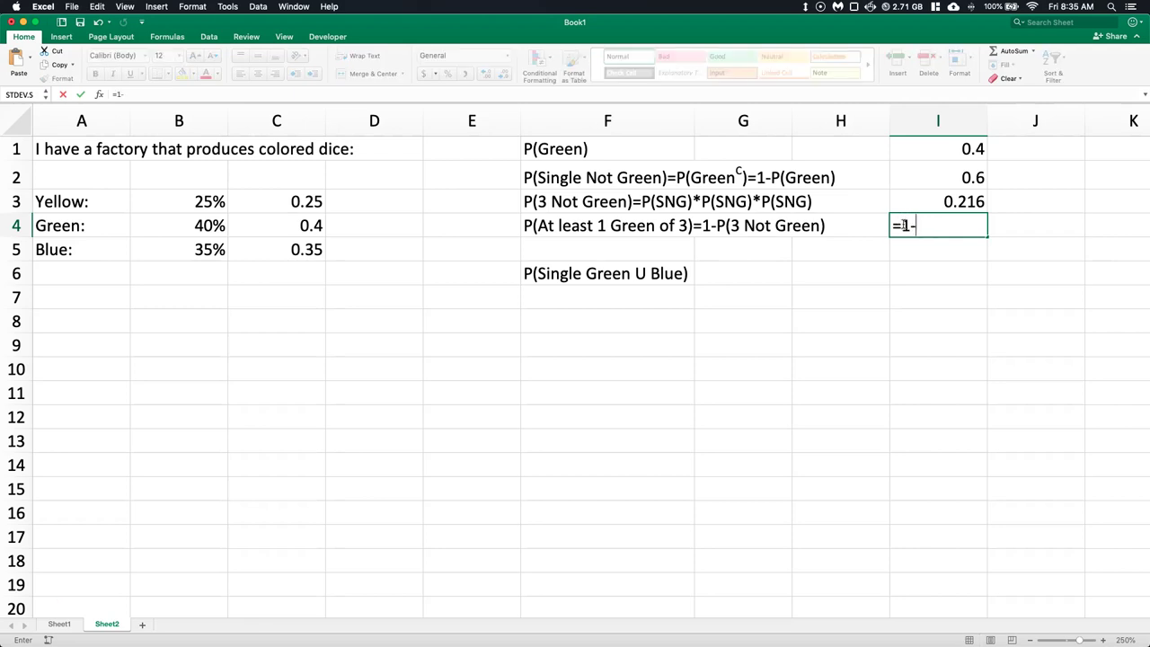
{"action": "left_click", "coordinate": [933, 200]}
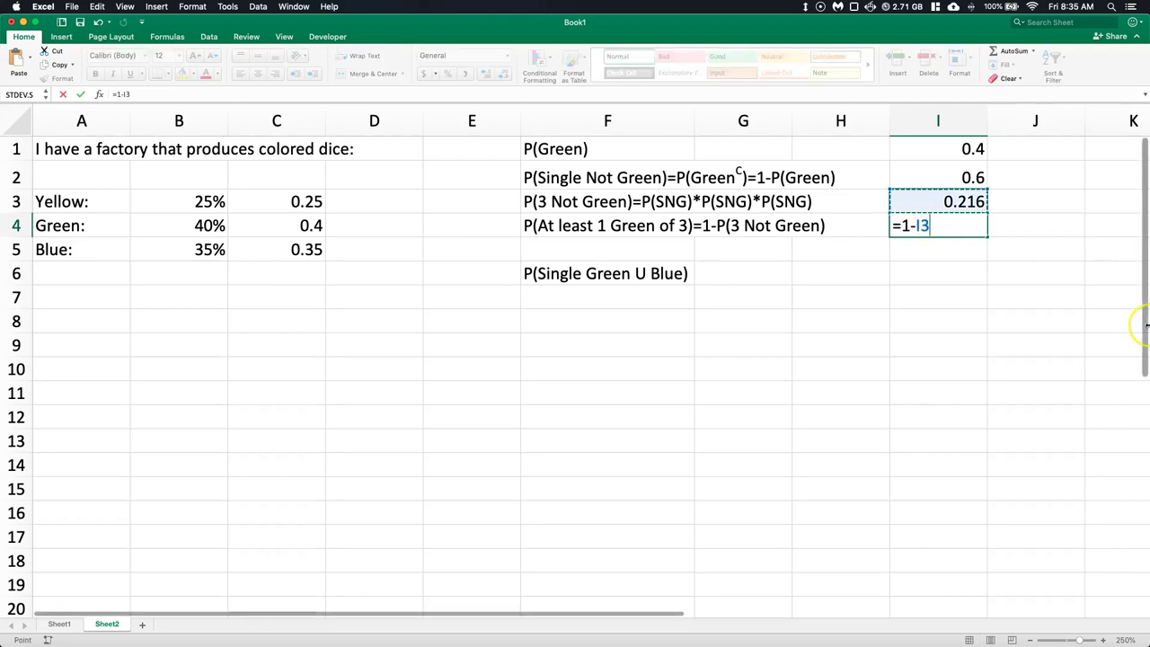
{"action": "key", "text": "Return"}
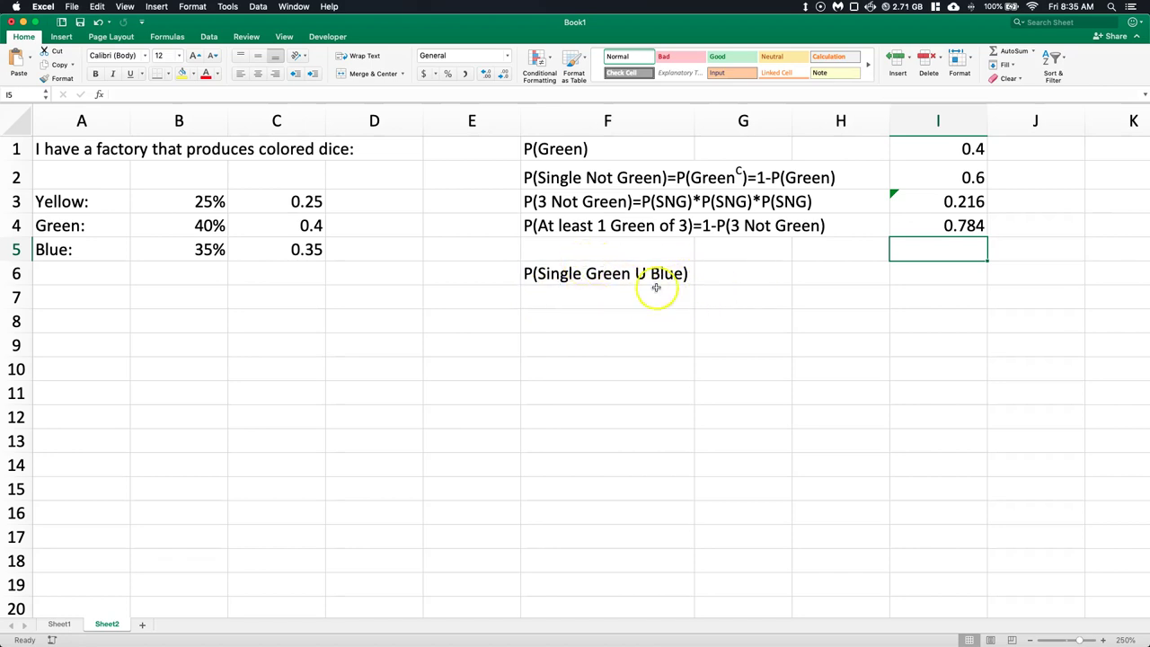
- Calculate the probability of a single green or blue die in I6 with the formula =C4+C5
{"action": "left_click", "coordinate": [721, 275]}
{"action": "left_click", "coordinate": [940, 274]}
{"action": "type", "text": "="}
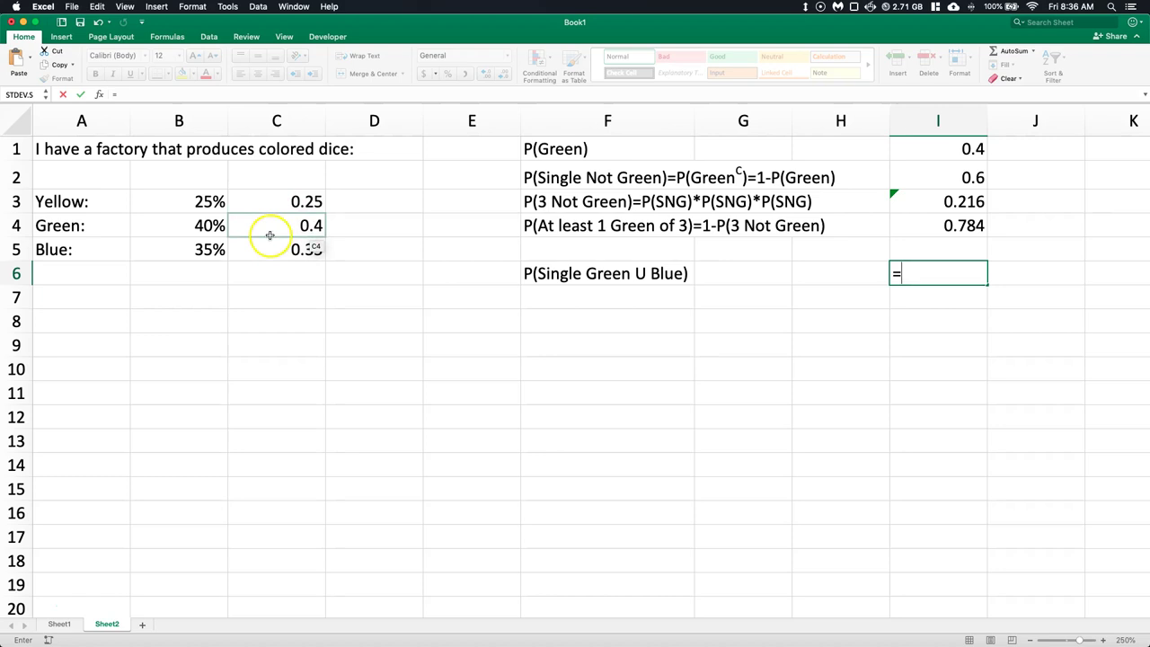
{"action": "left_click", "coordinate": [272, 231]}
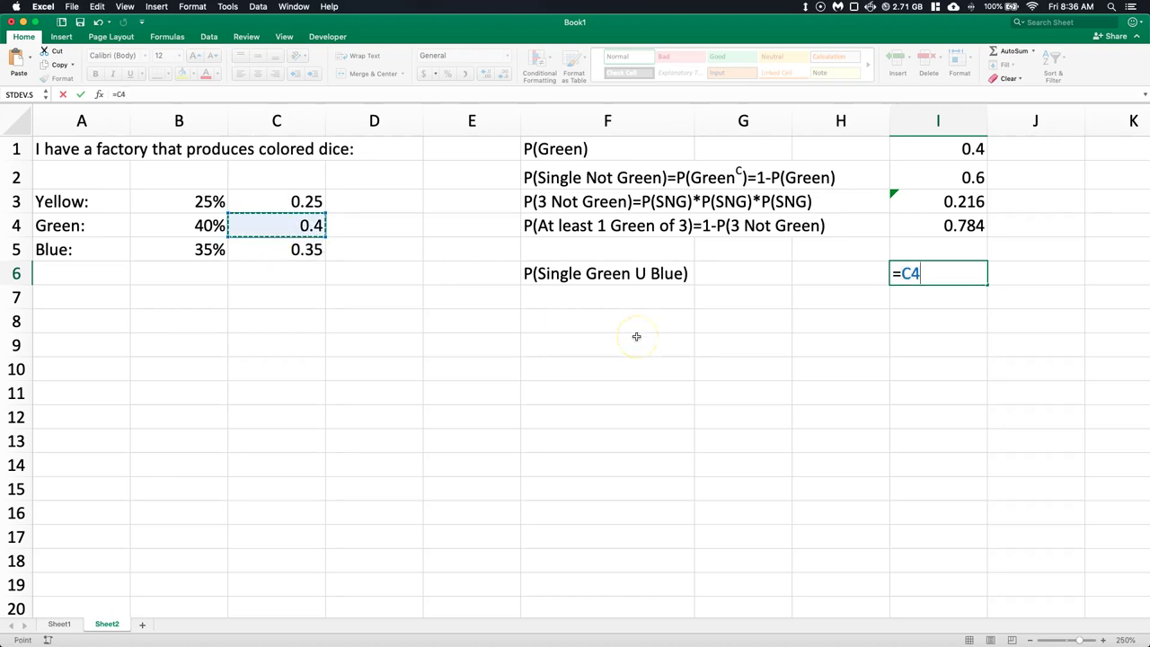
{"action": "type", "text": "+"}
{"action": "left_click", "coordinate": [303, 249]}
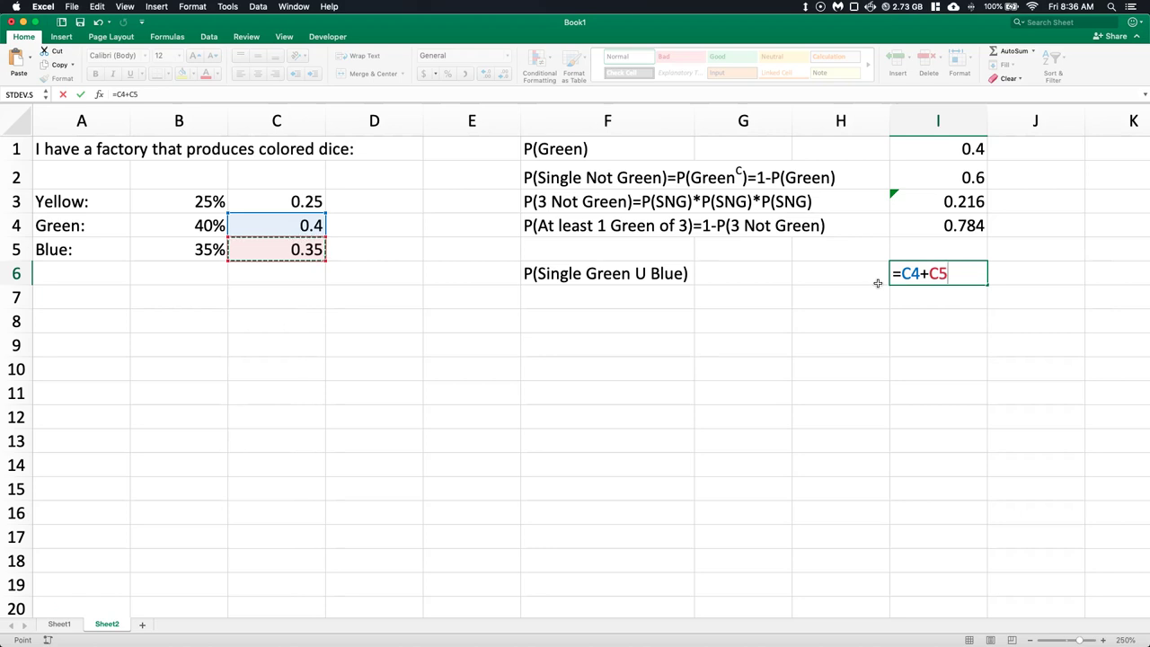
{"action": "key", "text": "Return"}
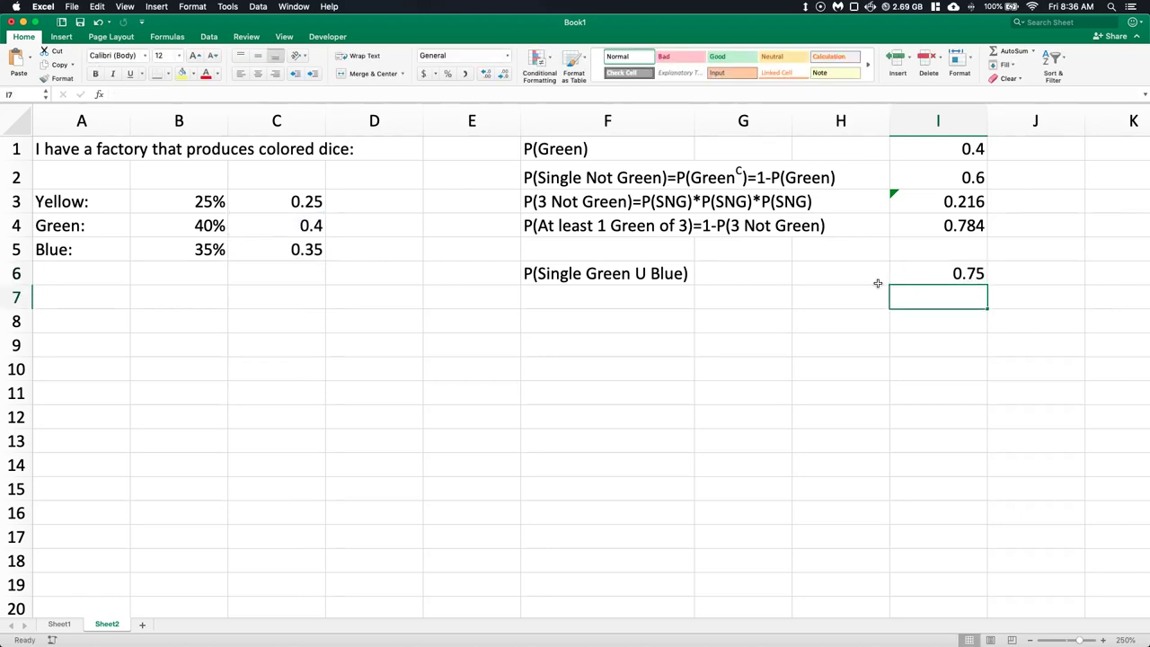